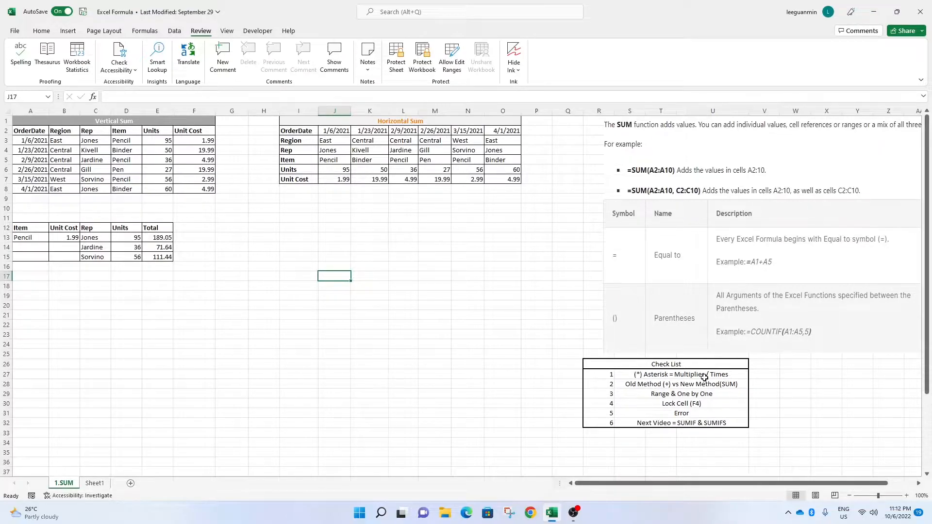
Review the vertical and horizontal sum tables and the checklist by selecting their ranges.
click(683, 377)
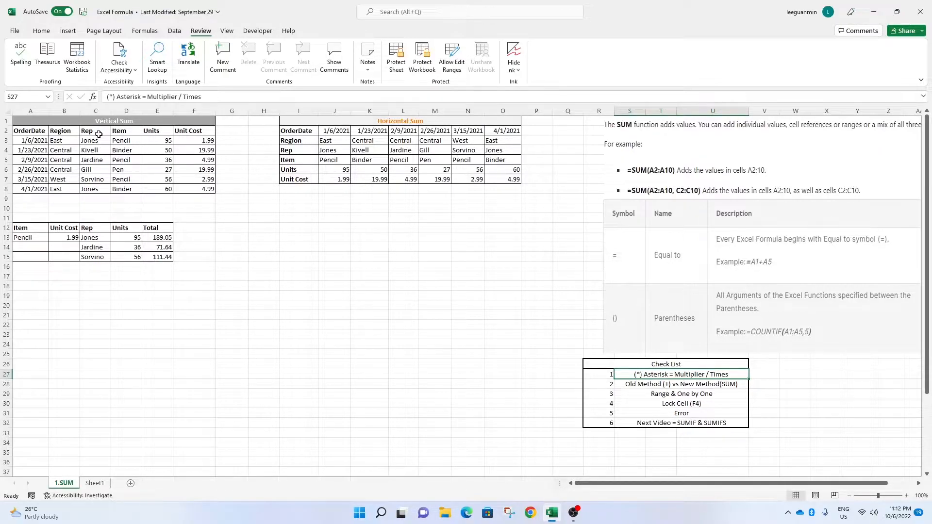
click(91, 121)
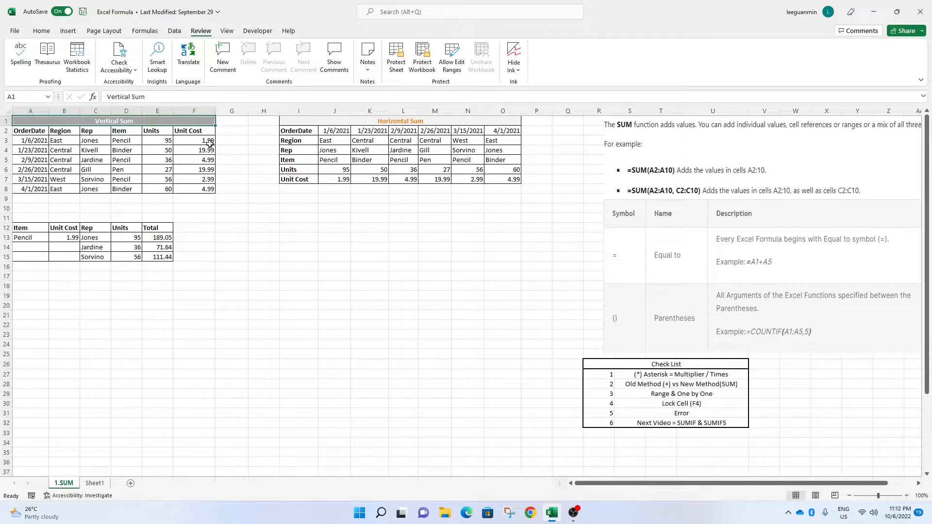
click(385, 121)
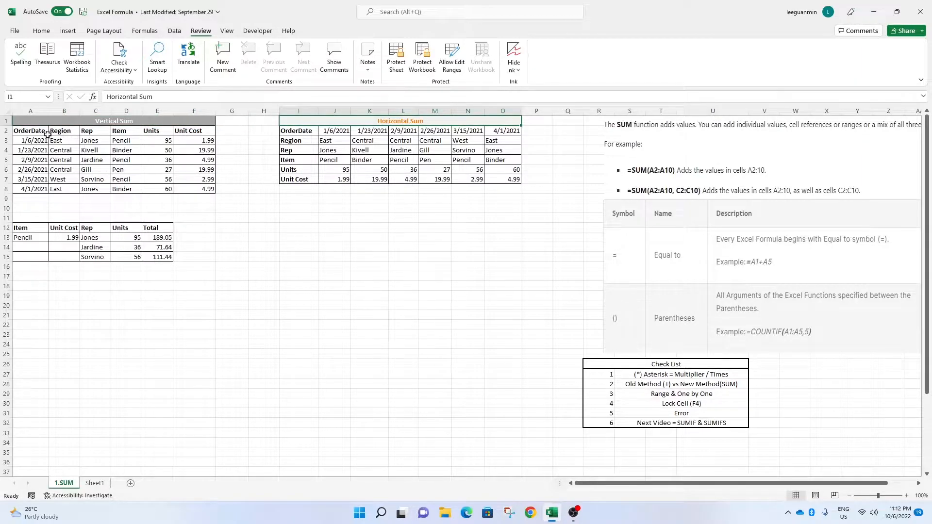
drag(33, 131, 37, 191)
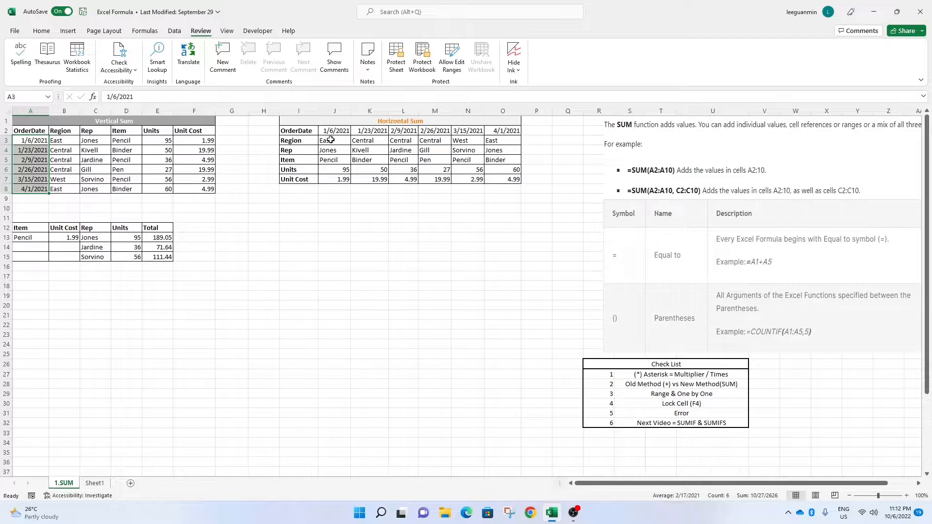
drag(330, 140, 505, 141)
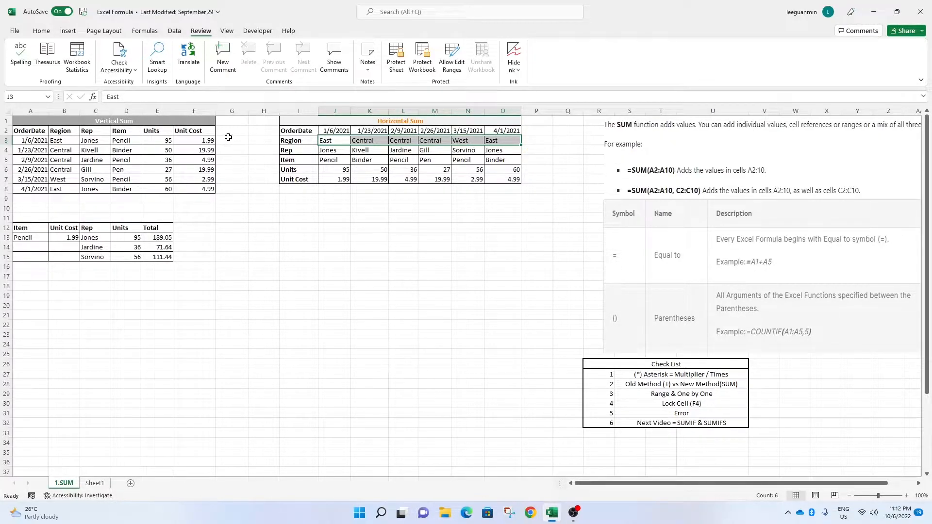
click(661, 376)
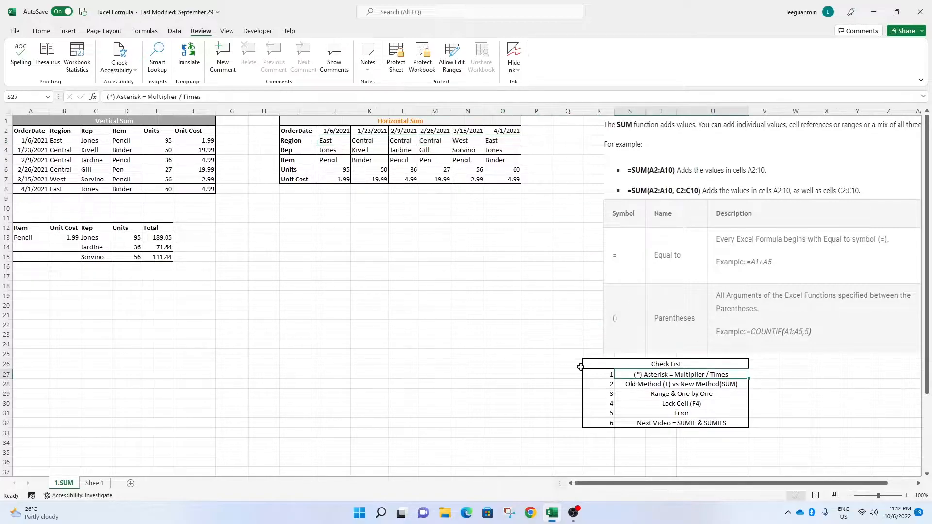
click(233, 132)
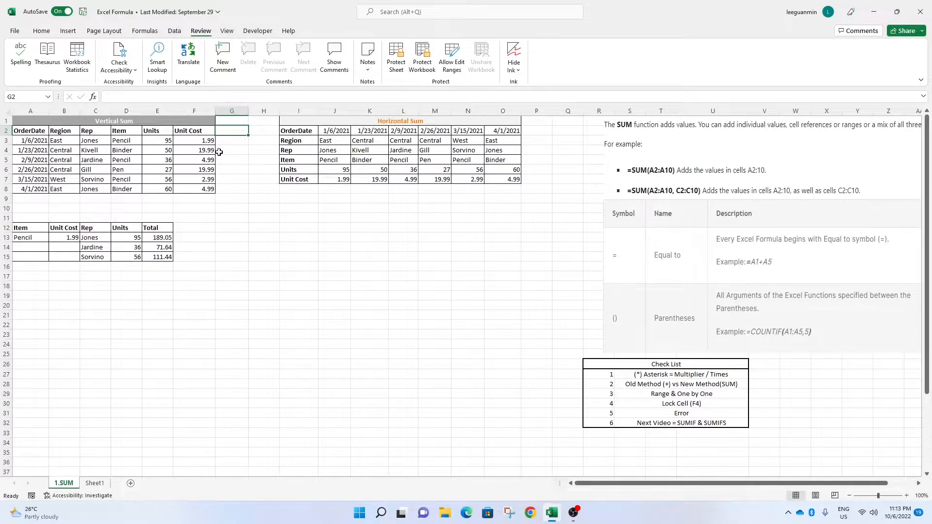
drag(155, 131, 191, 188)
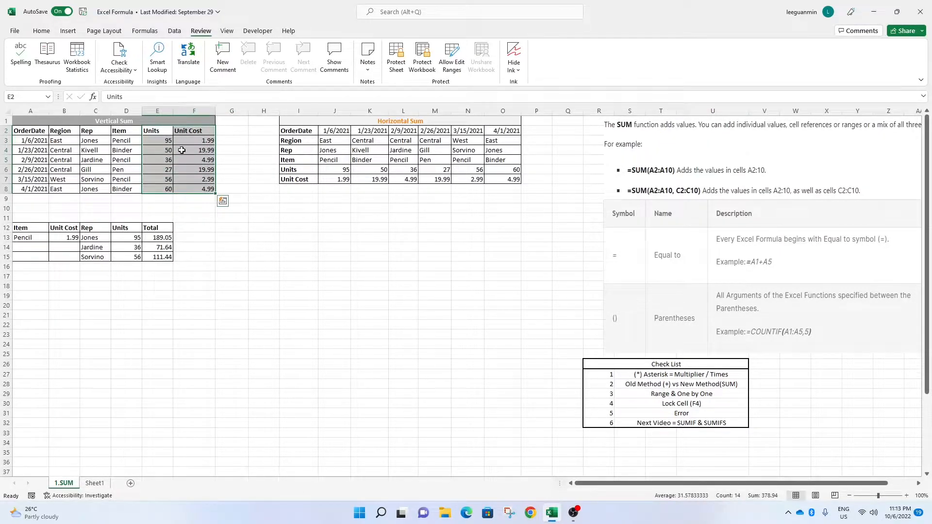
drag(165, 141, 185, 178)
click(239, 149)
Enter the column header Total in cell G2.
click(235, 131)
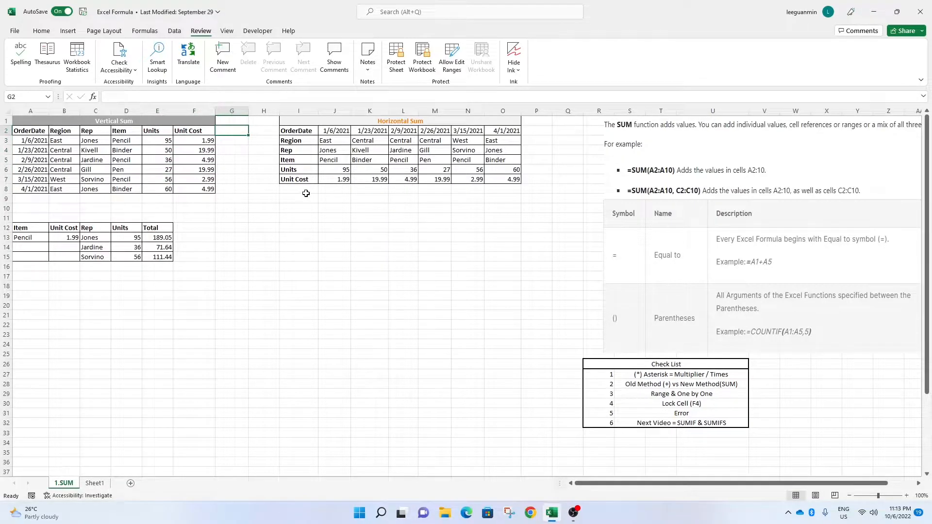
text(Total)
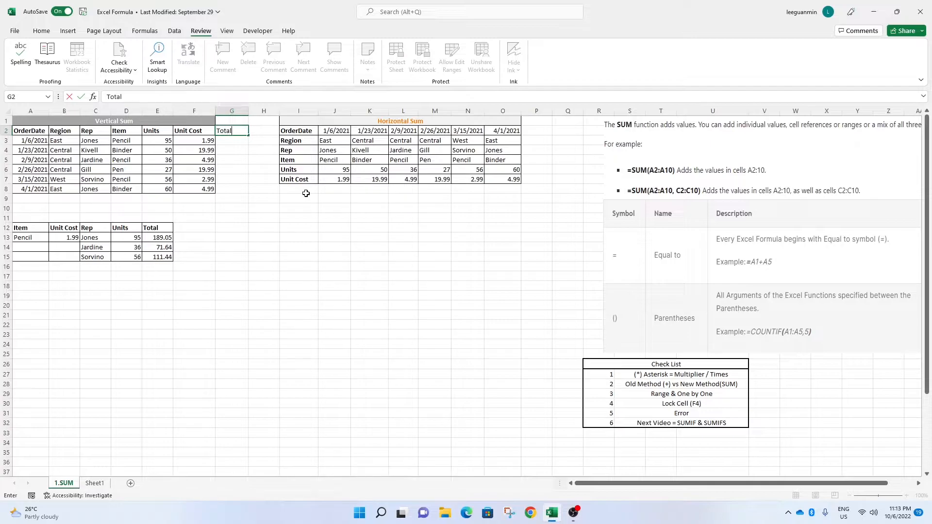
key(Return)
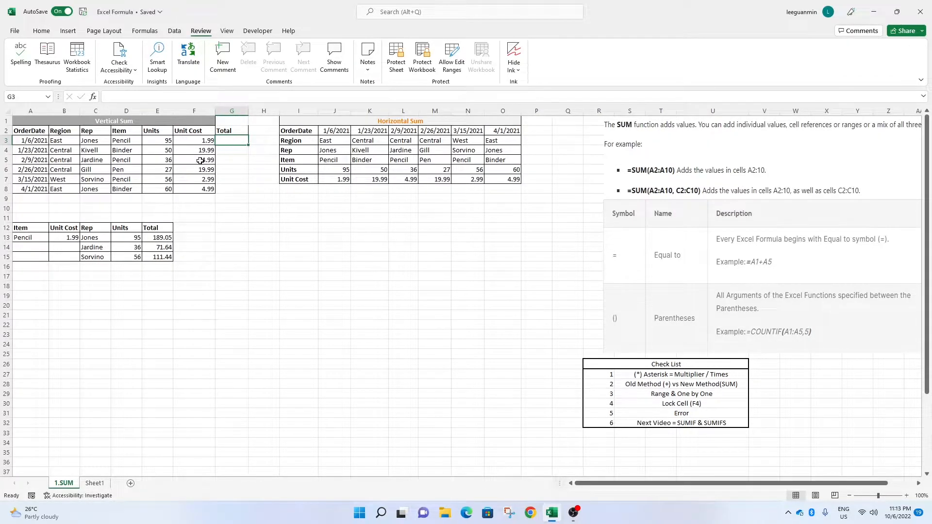
Enter a formula in G3 that multiplies the Units in E3 by the Unit Cost in F3.
text(=-)
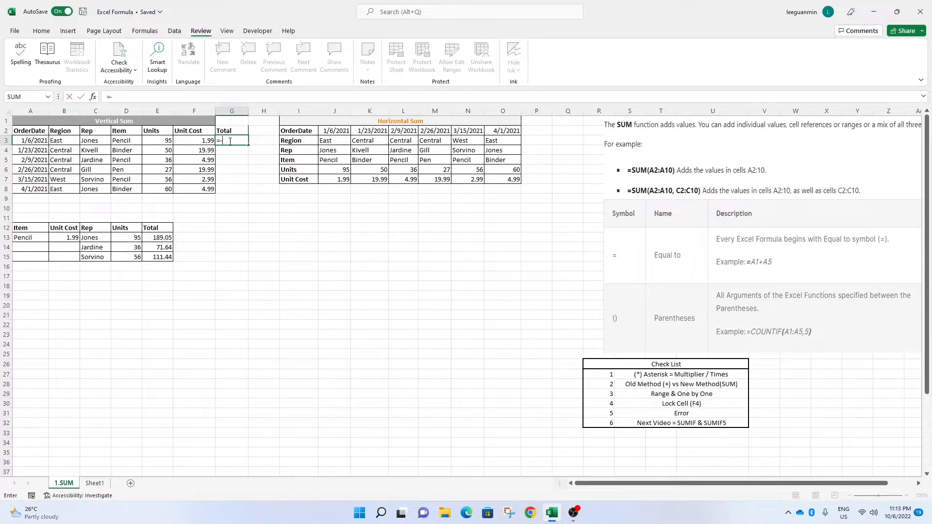
key(BackSpace)
key(BackSpace)
click(158, 143)
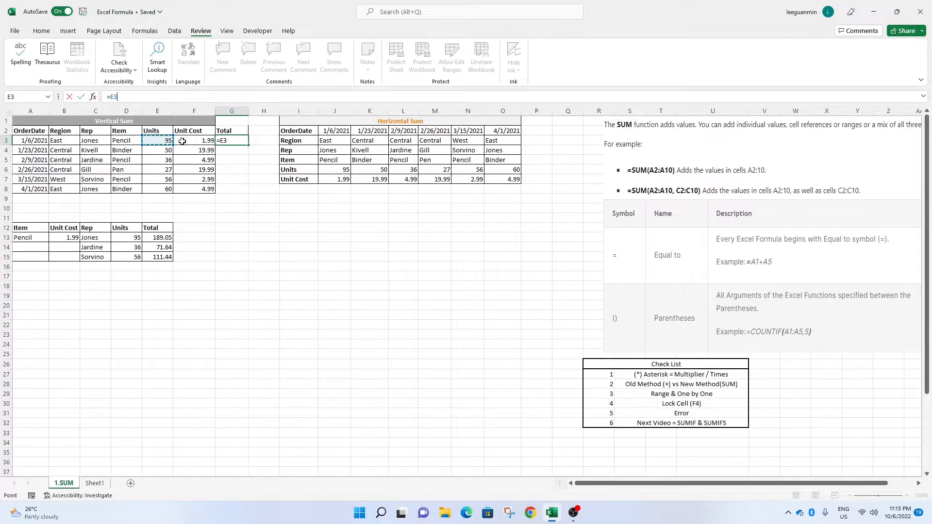
text(*)
click(183, 142)
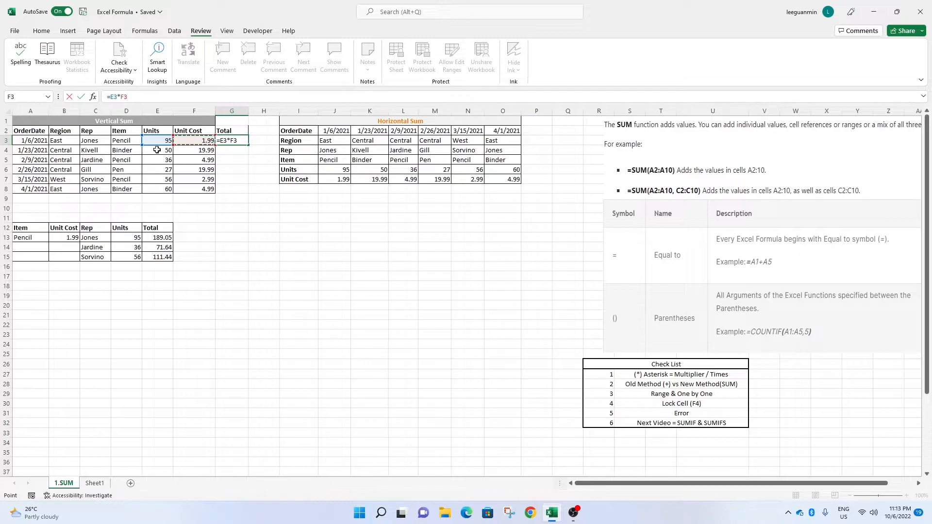
key(Return)
Copy the G3 multiplication formula down through G8.
click(240, 141)
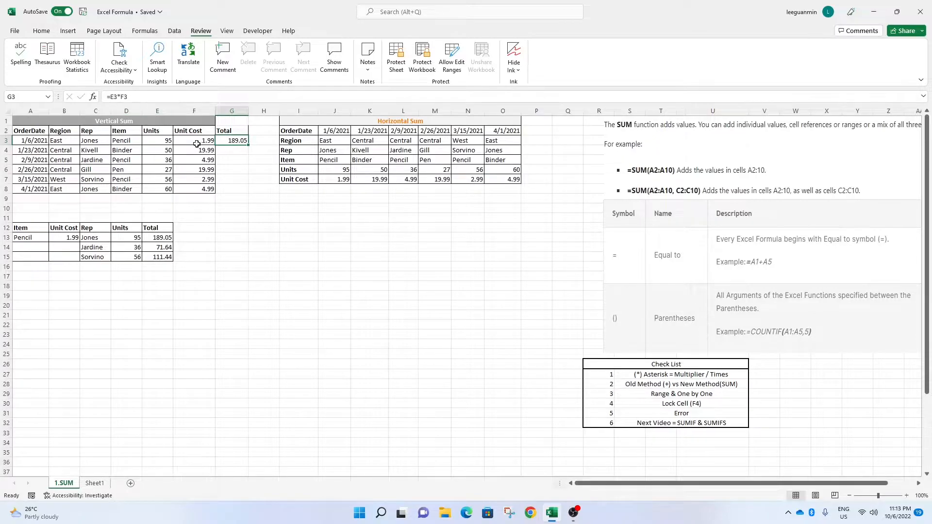
click(251, 189)
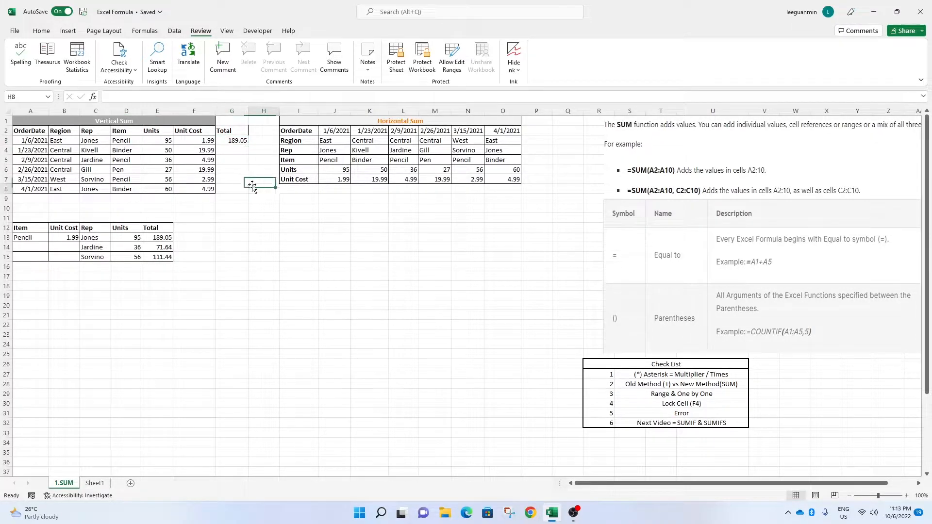
click(237, 140)
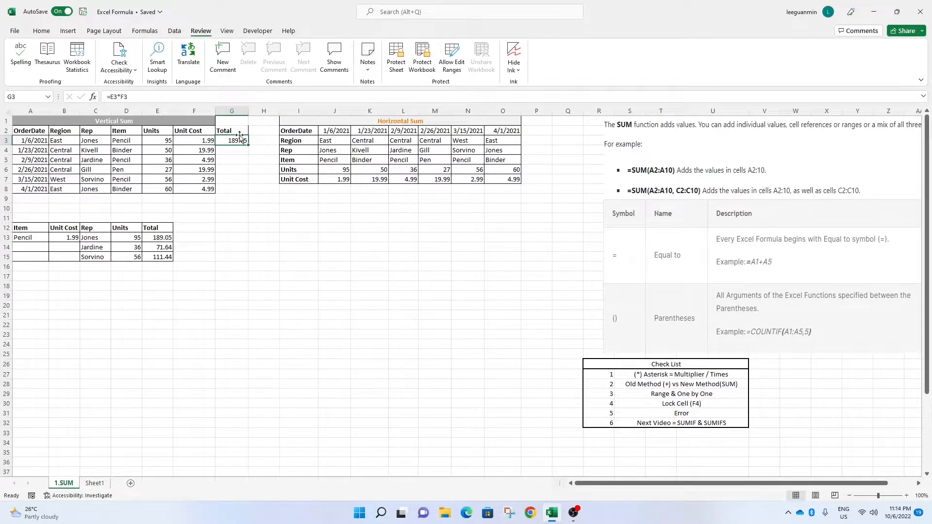
drag(196, 141, 197, 189)
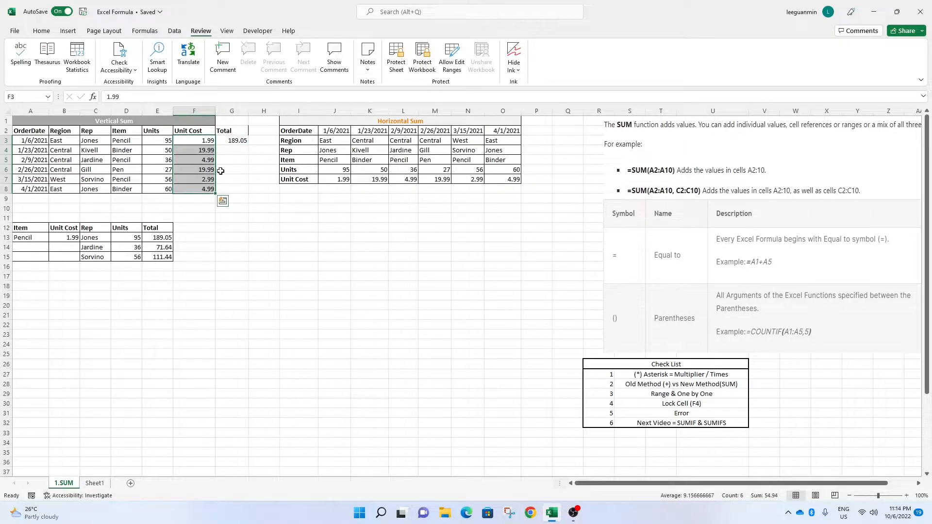
click(250, 170)
click(242, 140)
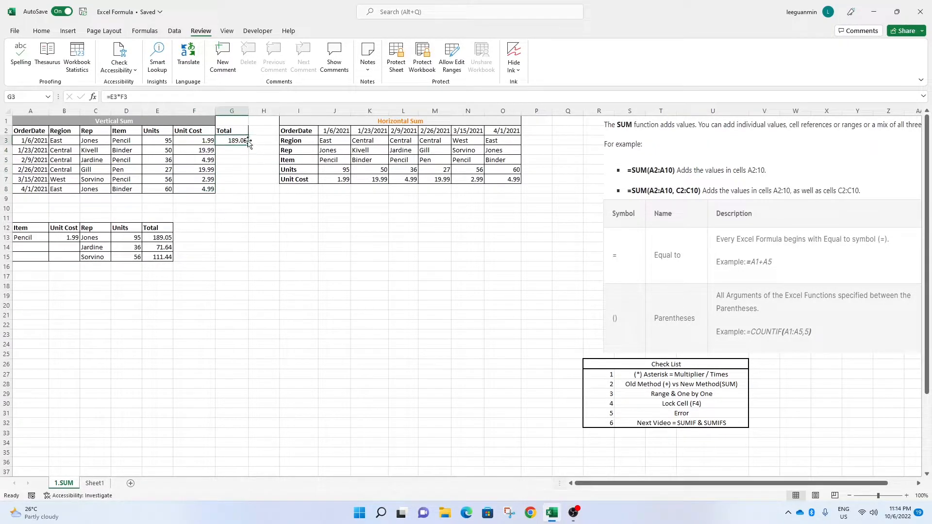
drag(248, 145, 249, 191)
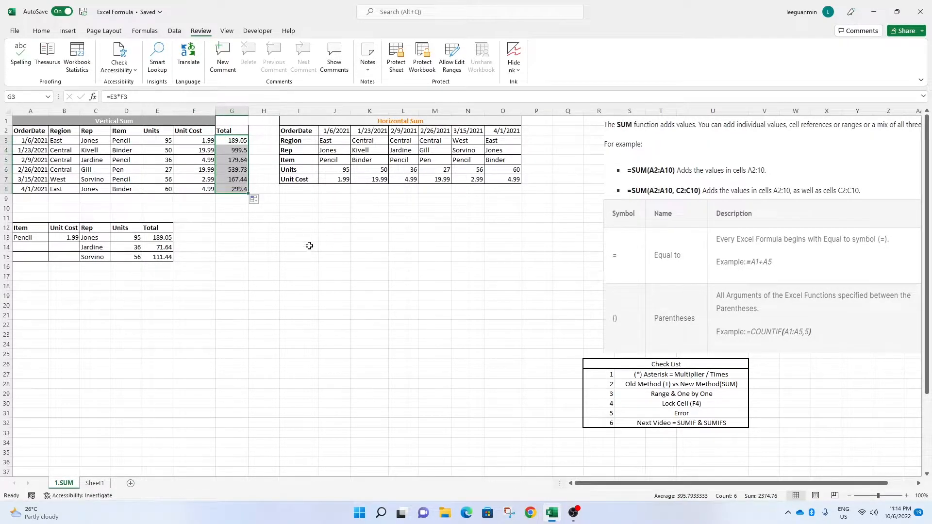
Apply all borders to the vertical sum table range A2:G8.
drag(240, 131, 16, 189)
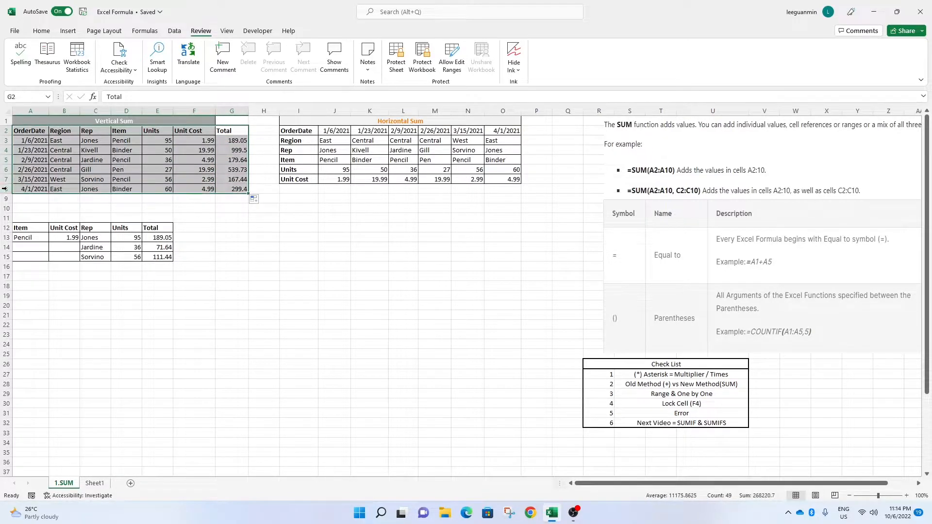
click(41, 30)
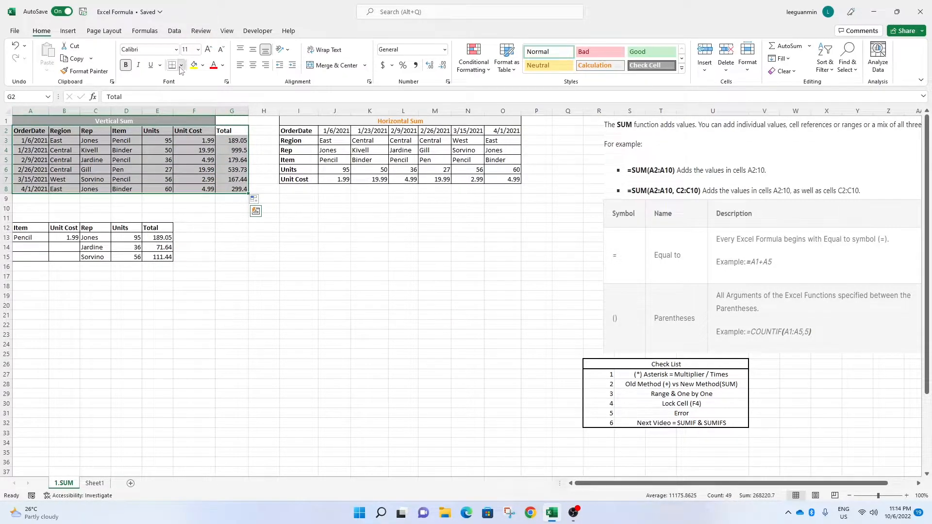
click(181, 65)
click(200, 161)
click(382, 246)
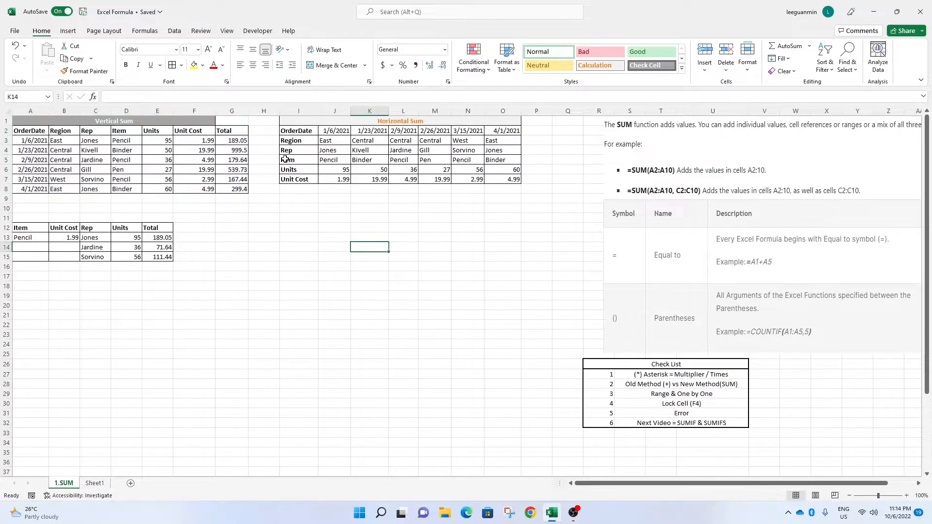
drag(238, 142, 238, 189)
click(228, 199)
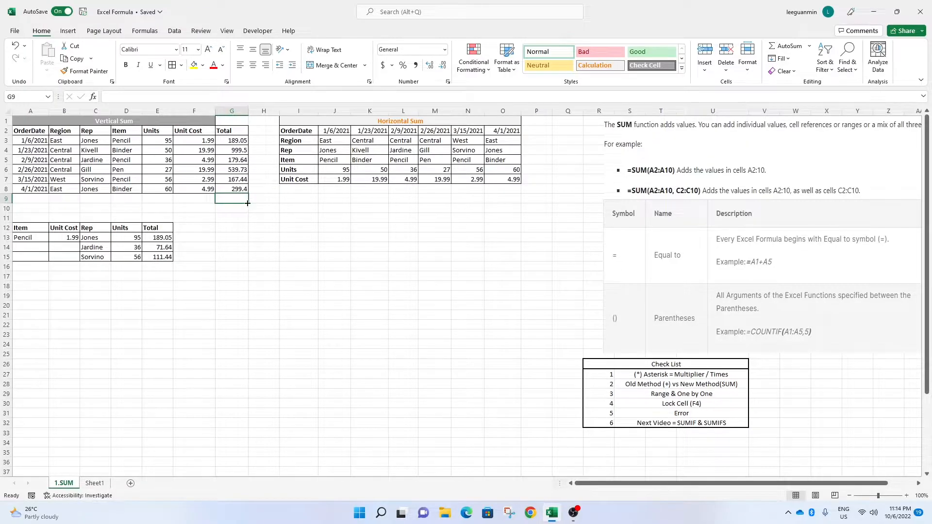
Fill the first checklist item, (*) Asterisk = Multiplier / Times, with yellow.
click(647, 377)
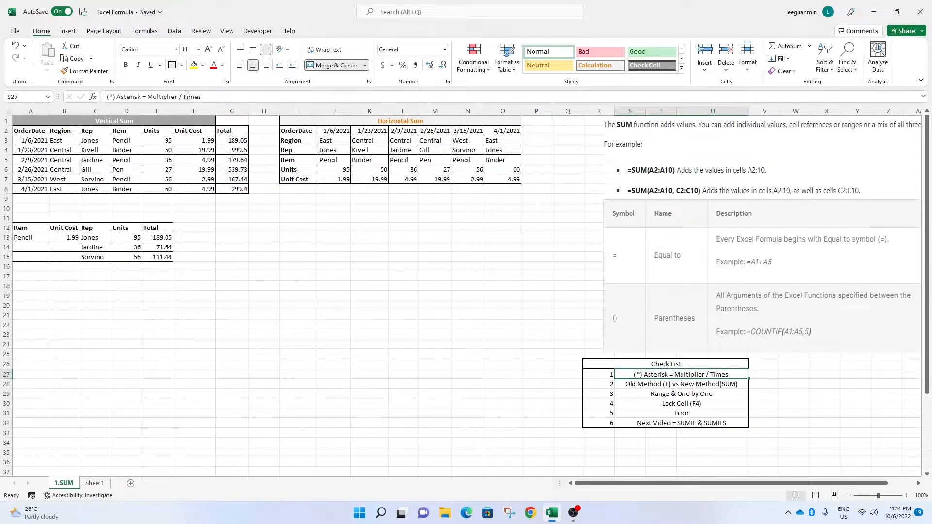
click(193, 64)
click(639, 384)
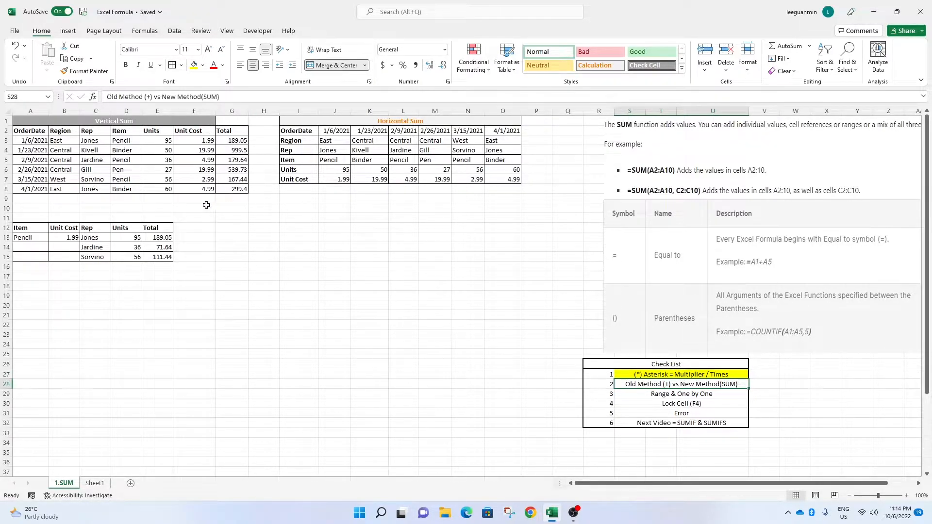
Total the Total column in G9 by adding G3 through G8 one by one with plus signs.
click(226, 203)
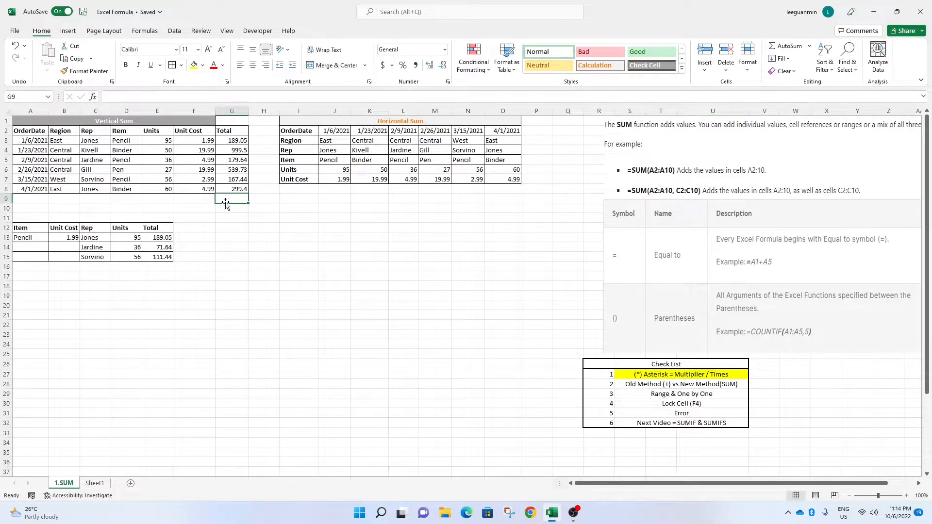
text(=)
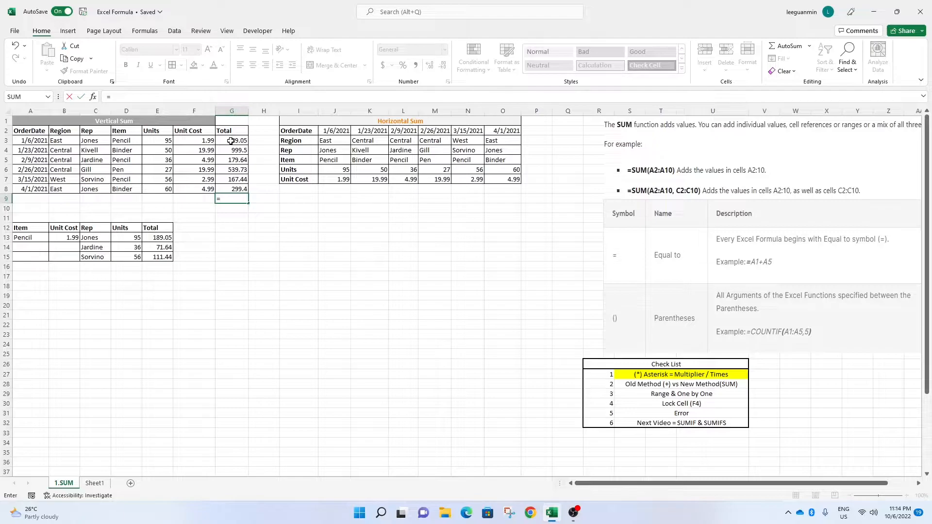
click(231, 141)
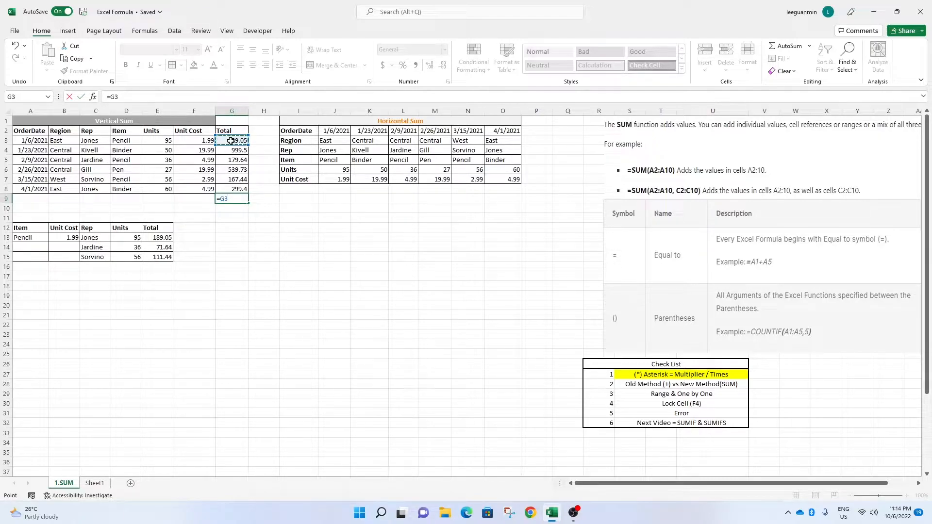
text(+)
click(232, 151)
text(+)
click(233, 160)
text(+)
click(234, 169)
text(+)
click(233, 180)
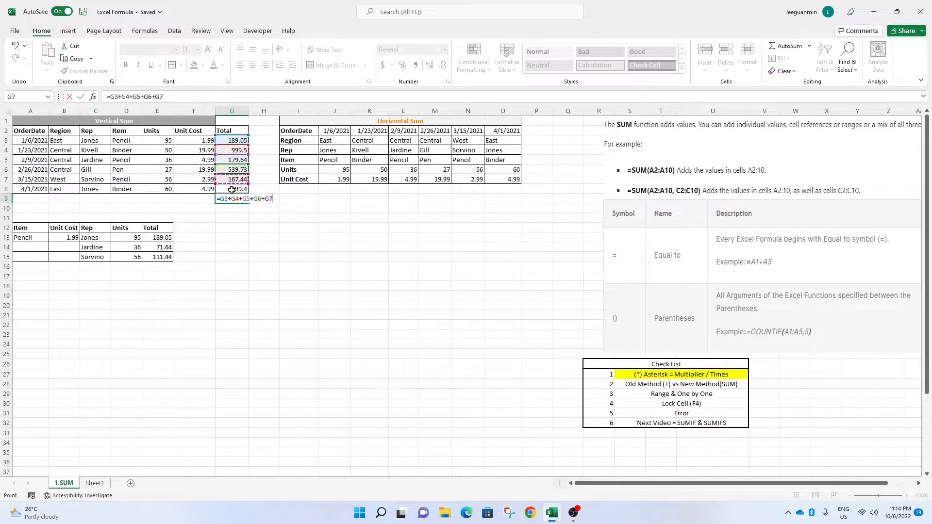
text(+)
click(232, 189)
key(Return)
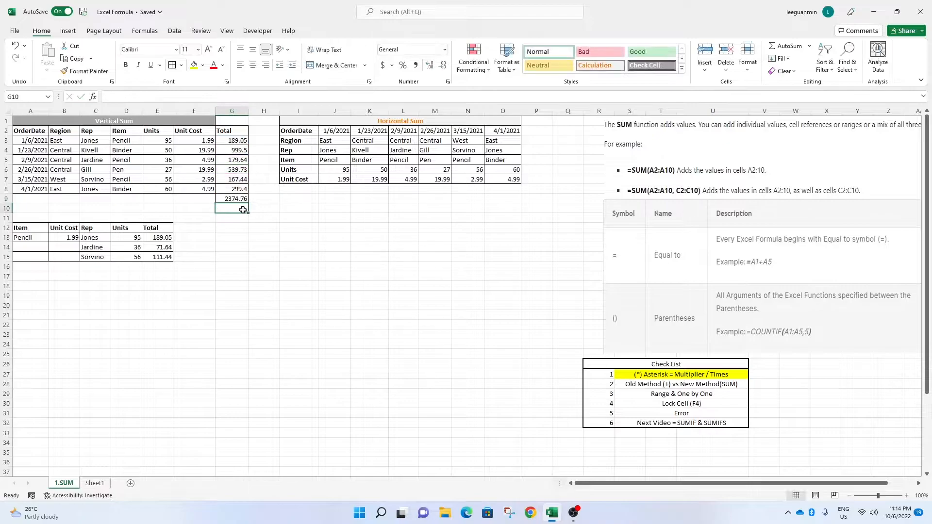
click(222, 199)
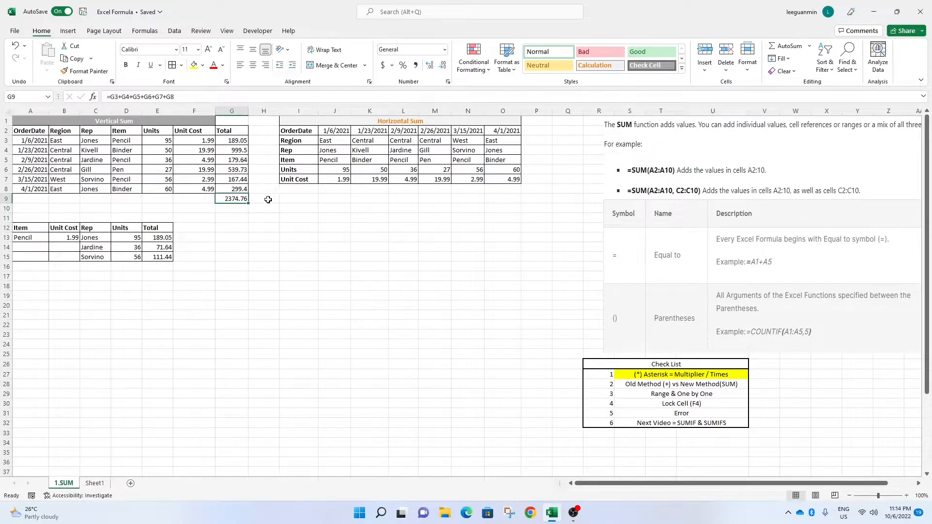
click(253, 237)
click(228, 208)
click(223, 199)
Total G3 through G8 in G10 with the SUM function over the range G3:G8, and compare it with the G9 formula.
click(243, 209)
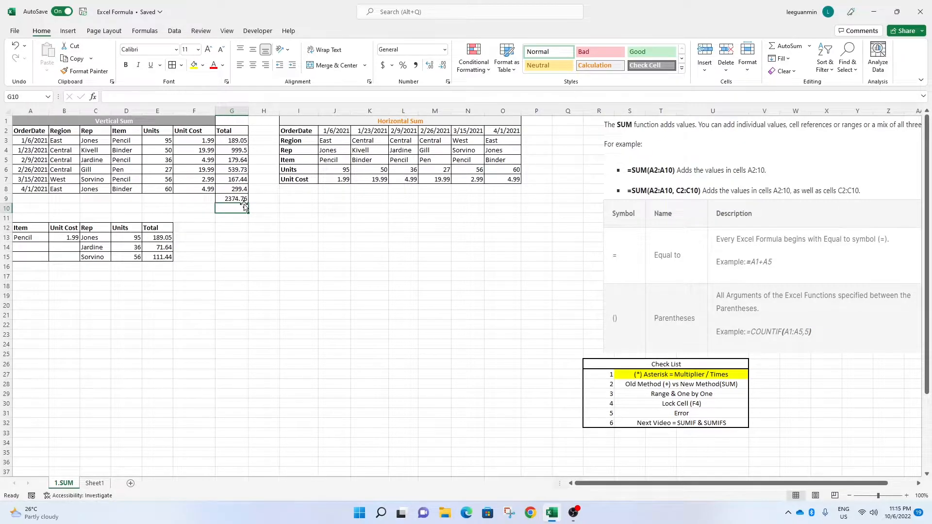
text(=)
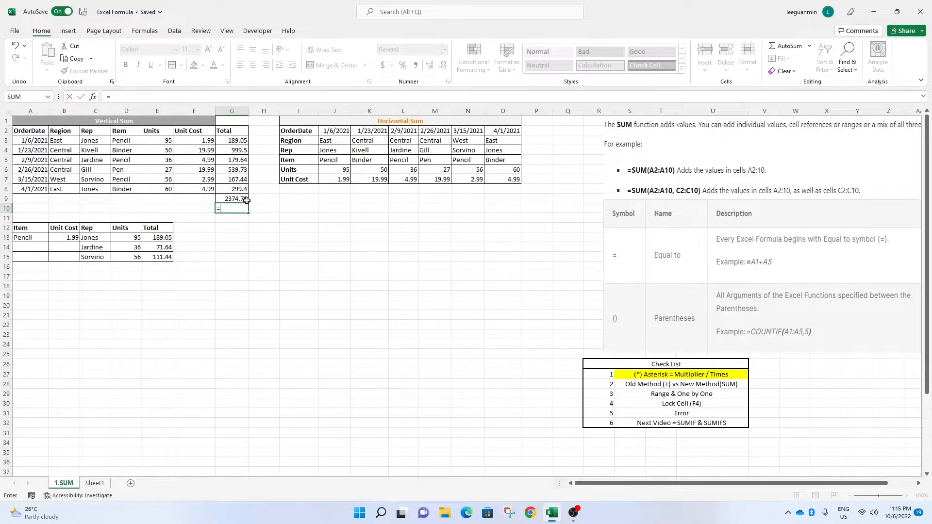
text(sum)
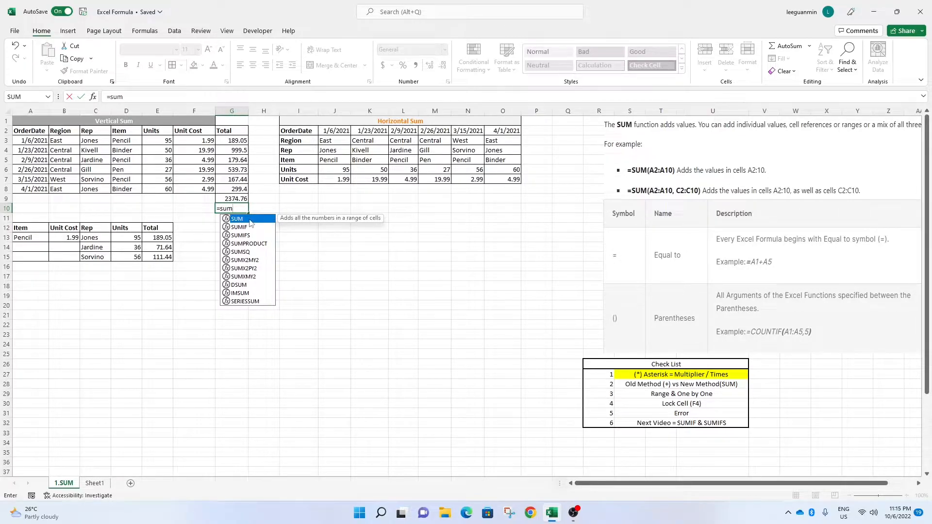
key(BackSpace)
key(BackSpace)
text(()
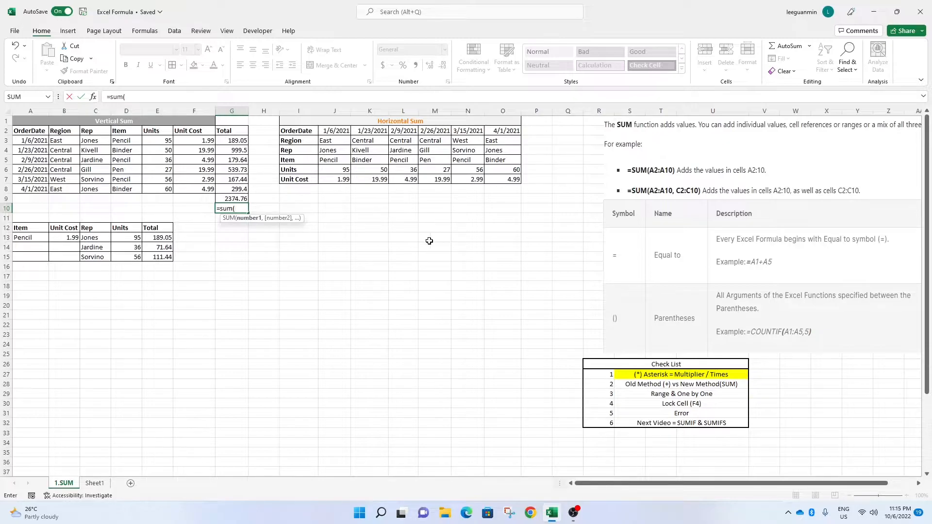
click(232, 142)
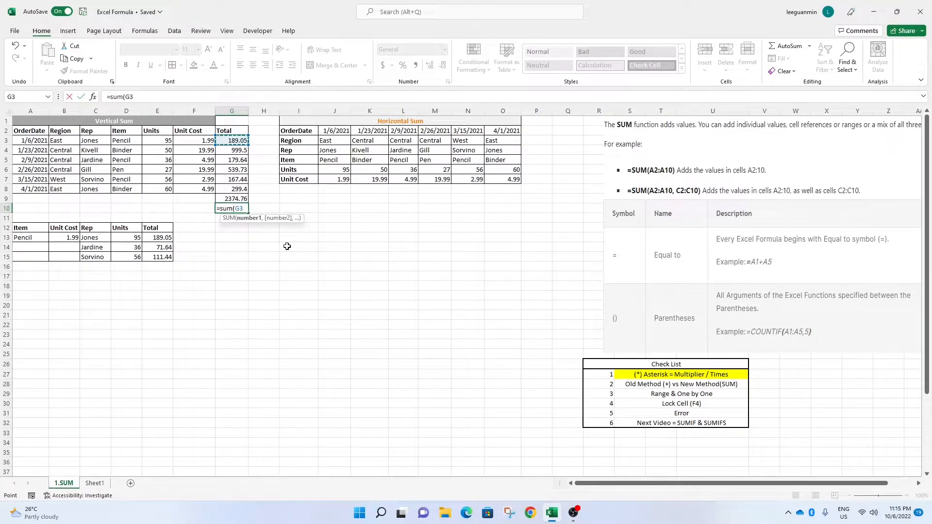
text(+)
text(,)
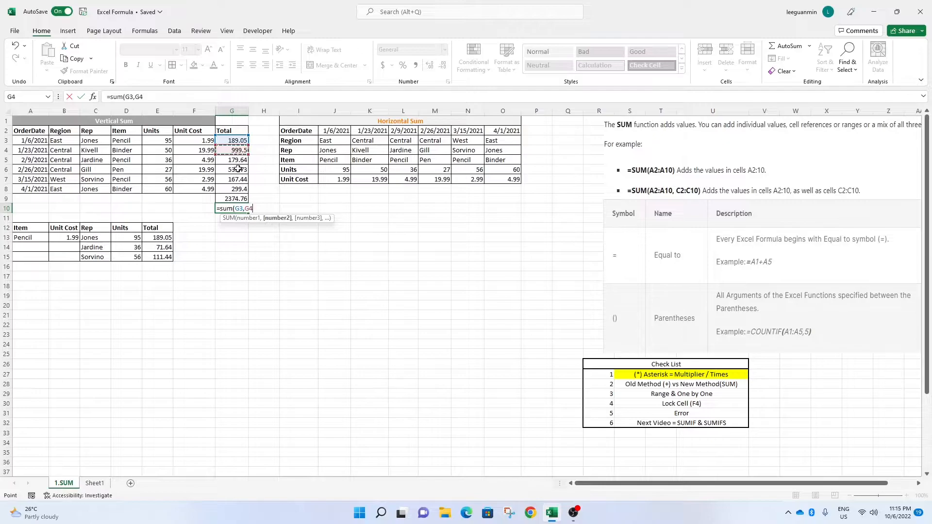
text(,)
click(230, 165)
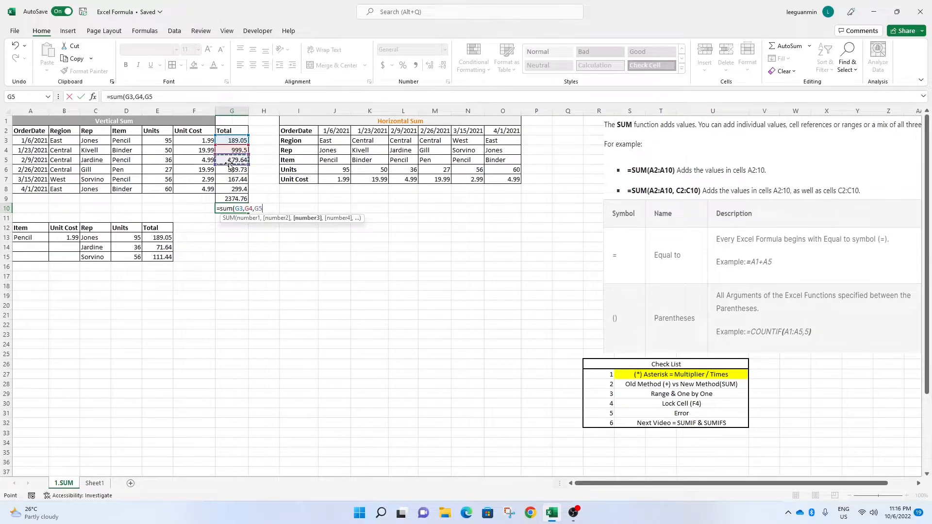
click(178, 96)
key(BackSpace)
key(BackSpace)
key(BackSpace)
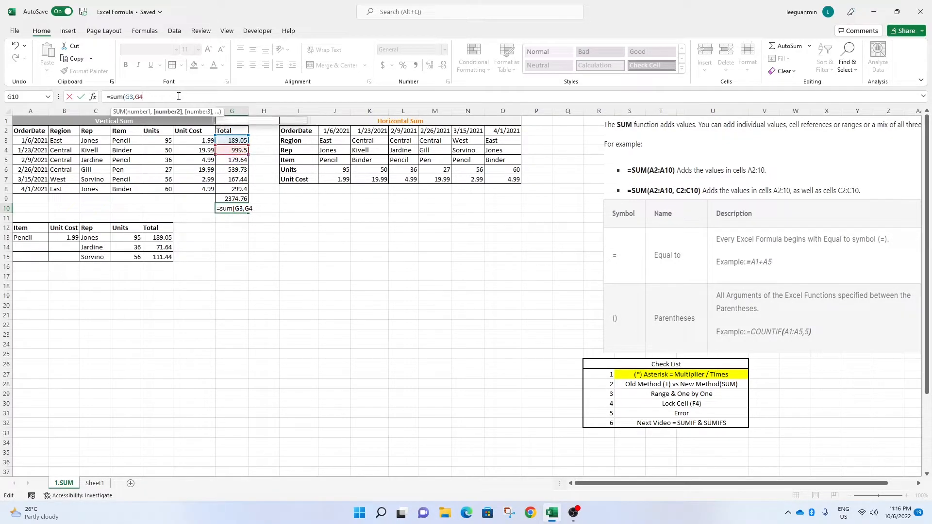
key(BackSpace)
key(BackSpace)
key(BackSpace)
drag(234, 140, 235, 189)
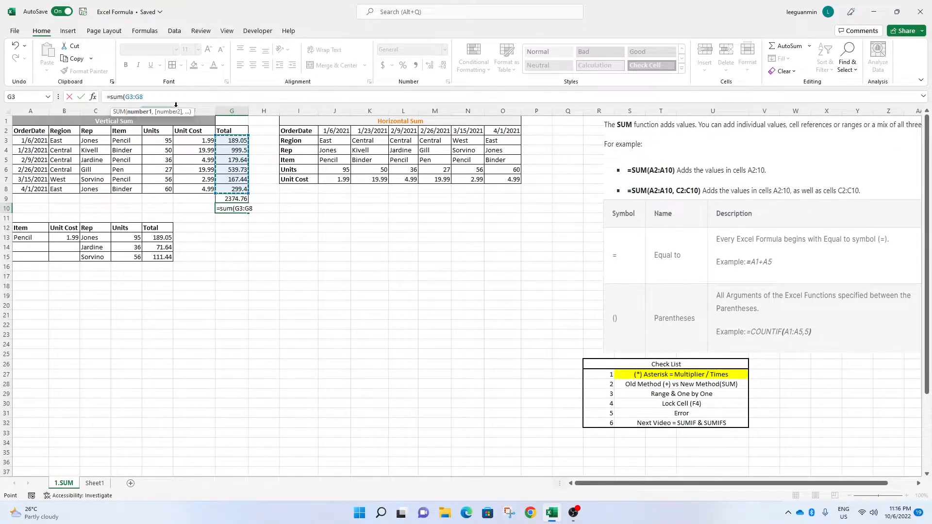
click(134, 98)
key(Return)
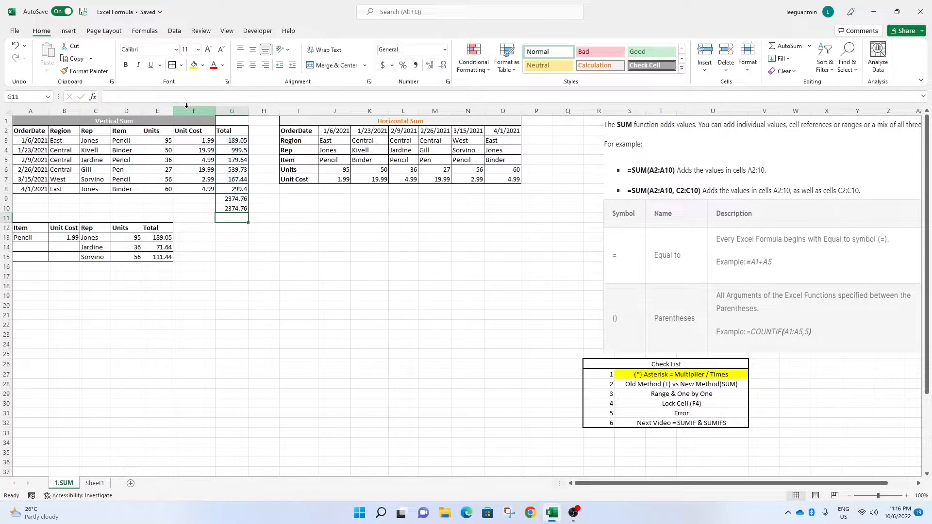
click(262, 235)
click(236, 208)
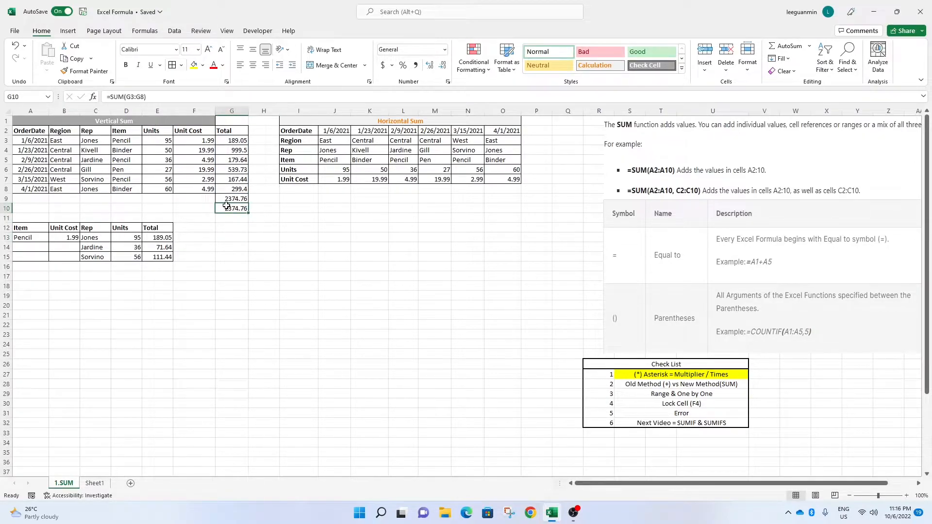
click(236, 198)
click(239, 209)
Add a Total row in I8 with J8 multiplying units J6 by unit cost J7, copied across through O8.
click(298, 187)
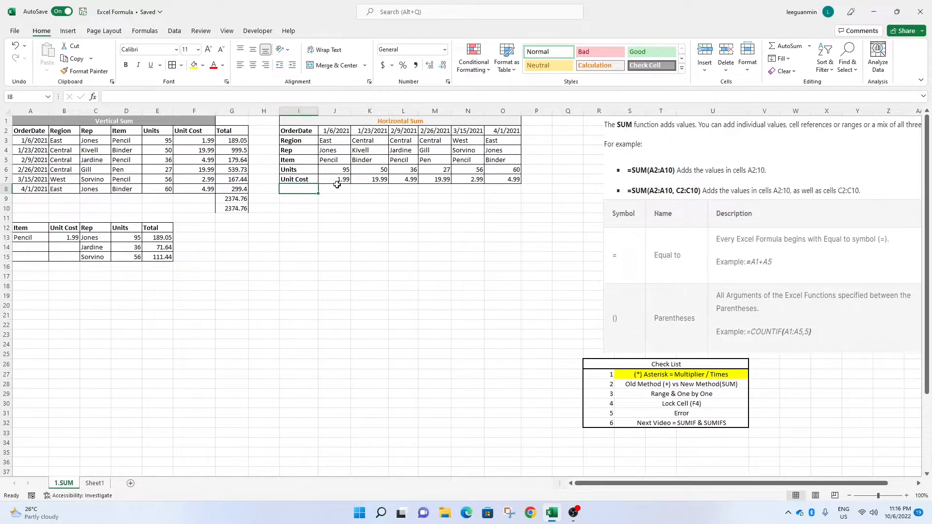
text(t)
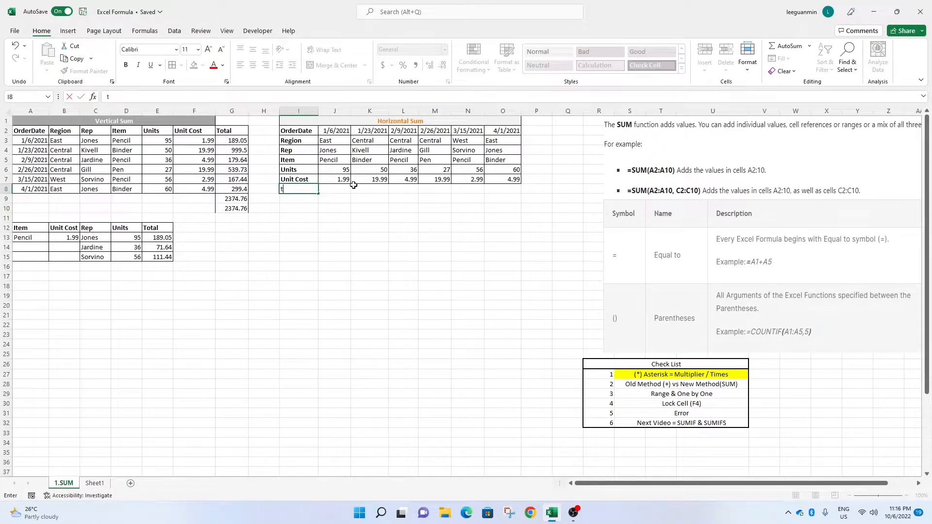
text(otal)
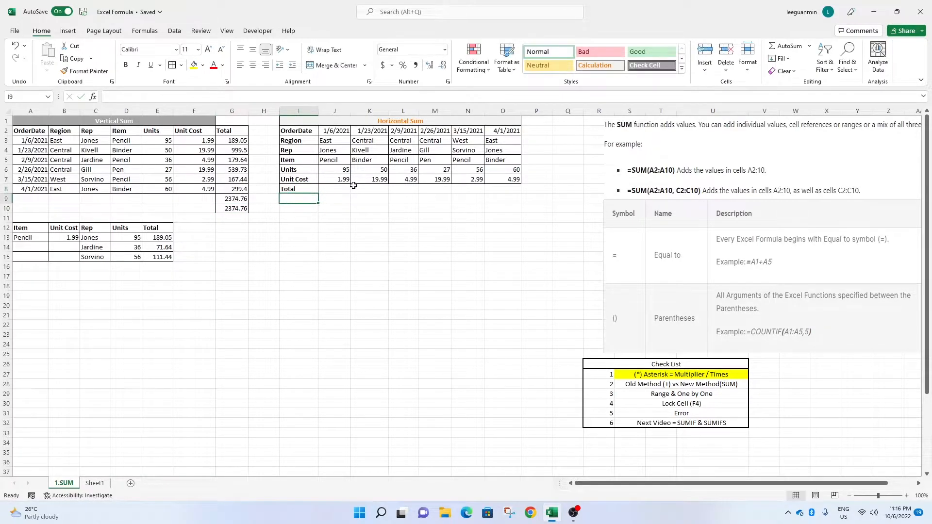
click(339, 189)
text(=)
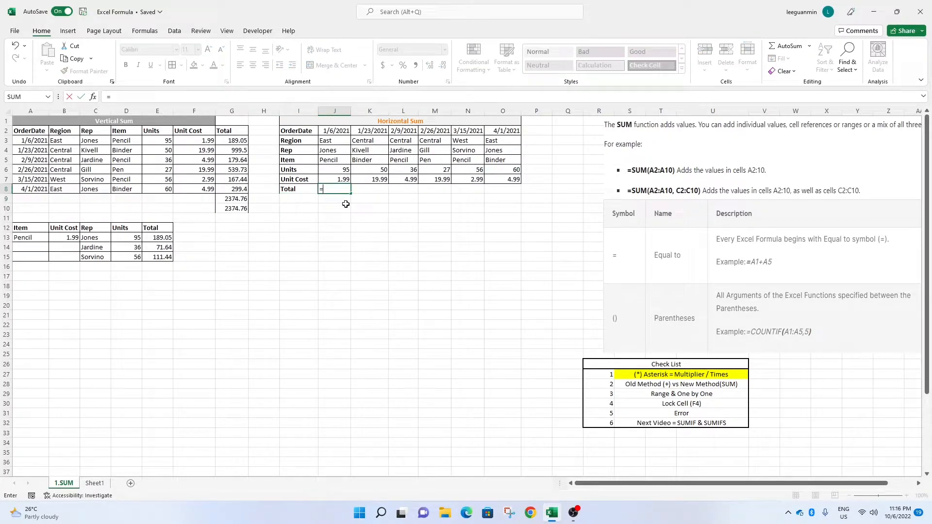
click(341, 171)
text(*)
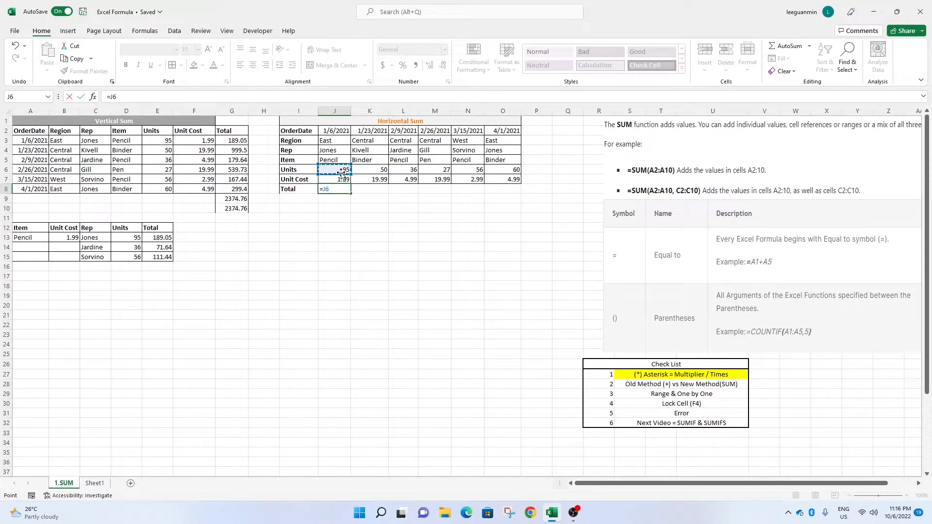
click(340, 179)
key(Return)
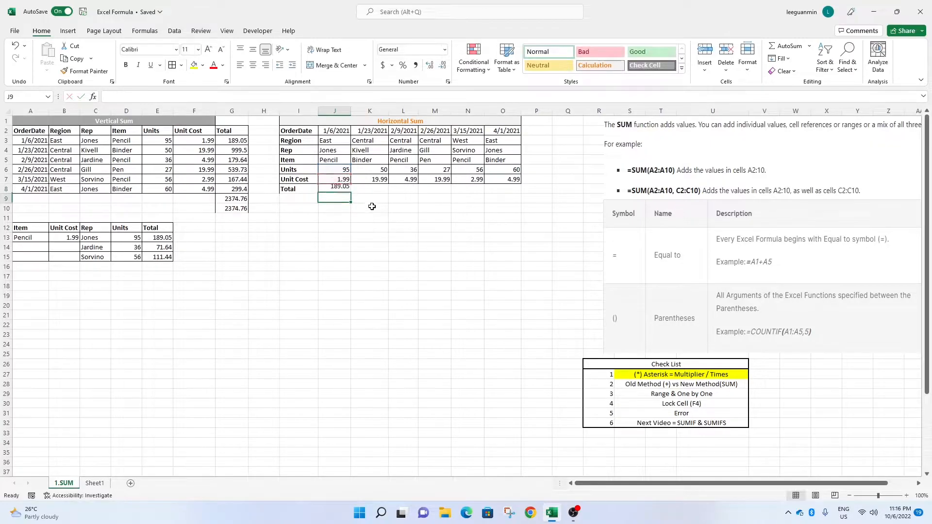
click(342, 191)
drag(351, 194, 511, 193)
Label cell I9 as SUM.
click(536, 236)
click(373, 200)
key(Left)
key(Left)
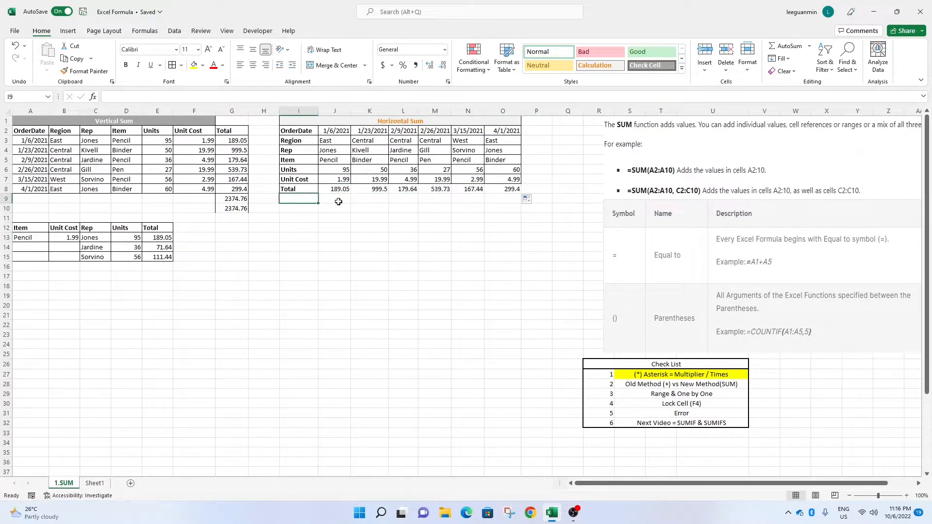
text(SUM)
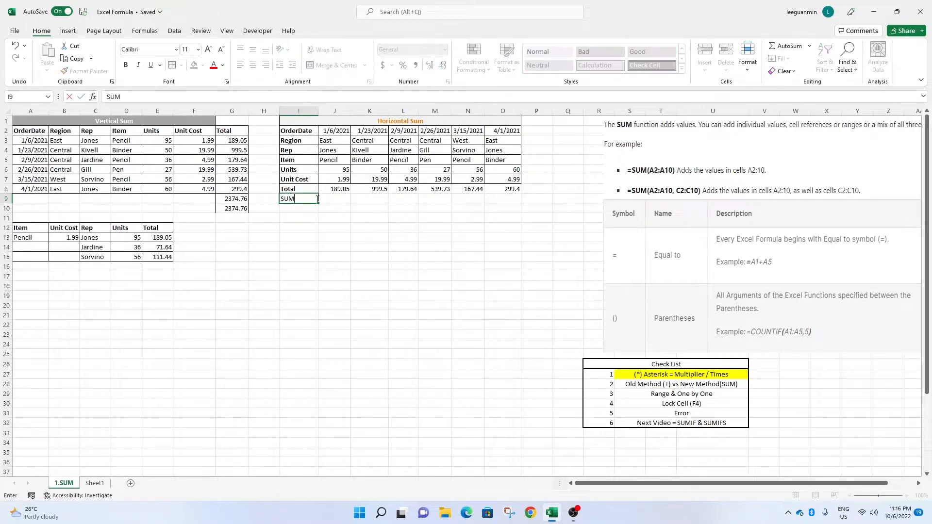
key(Tab)
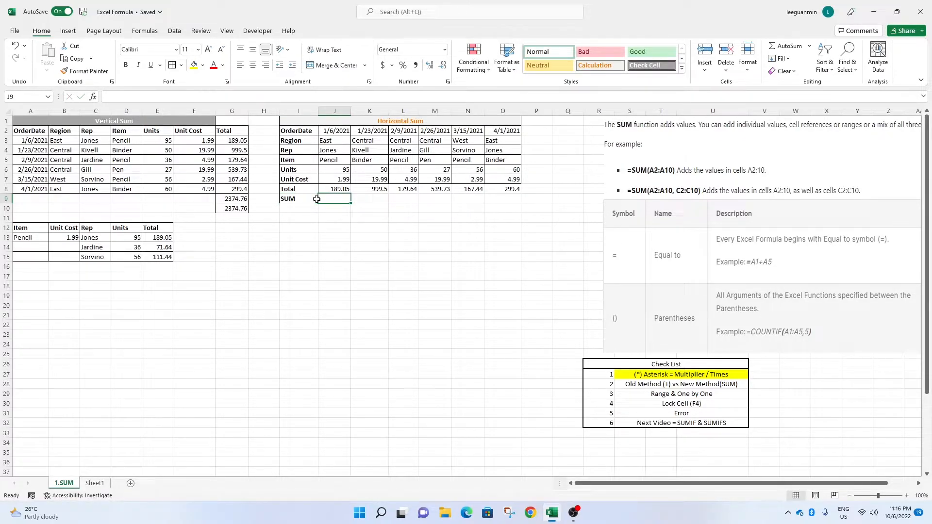
Total the horizontal row in J9 with the SUM function over J8:O8.
text(=)
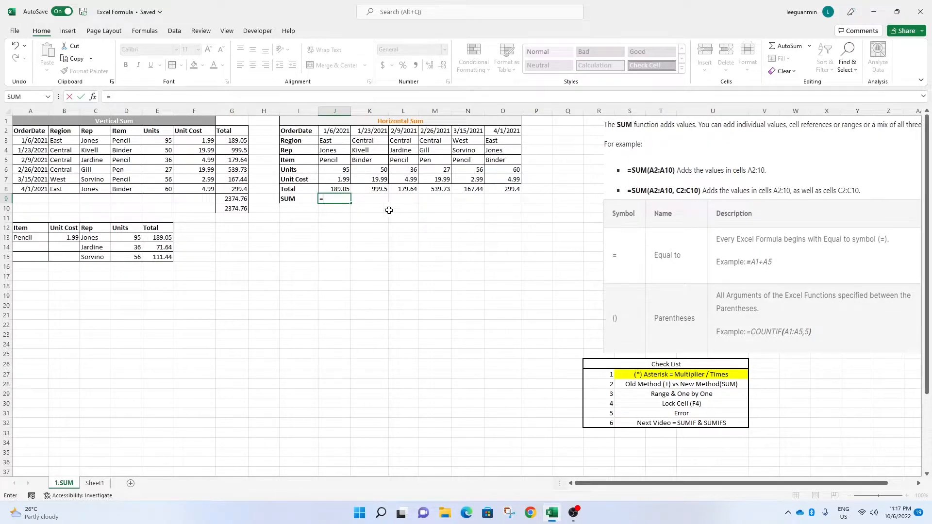
click(336, 189)
drag(342, 189, 297, 189)
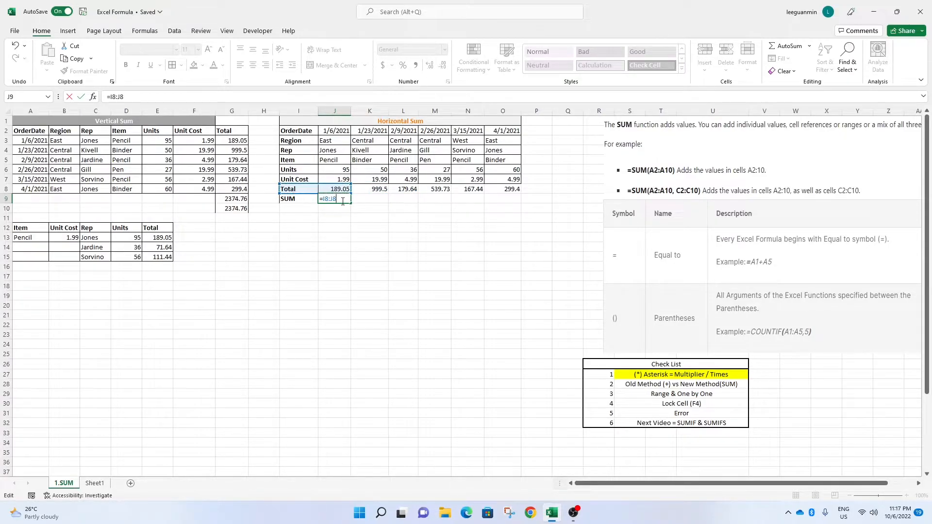
key(BackSpace)
key(BackSpace)
key(BackSpace)
key(BackSpace)
key(BackSpace)
text(SUM*)
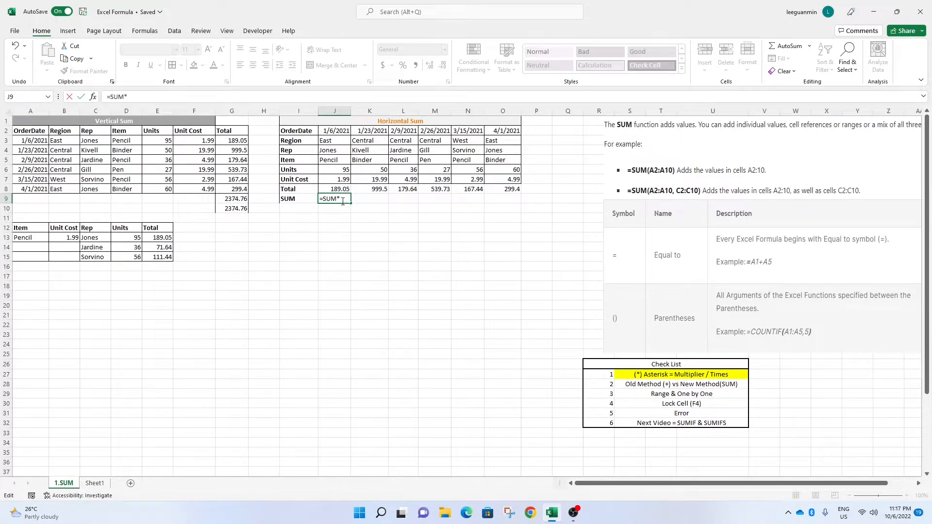
key(BackSpace)
text(()
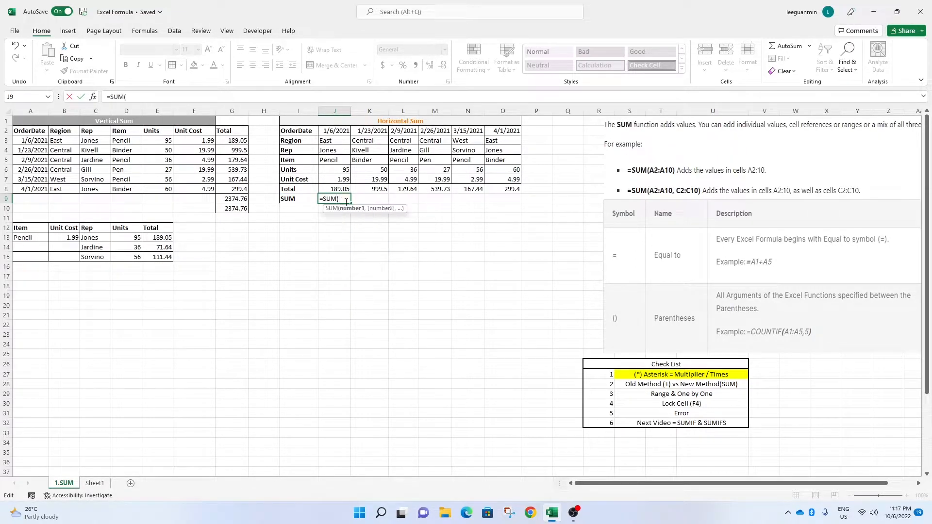
drag(344, 188, 514, 190)
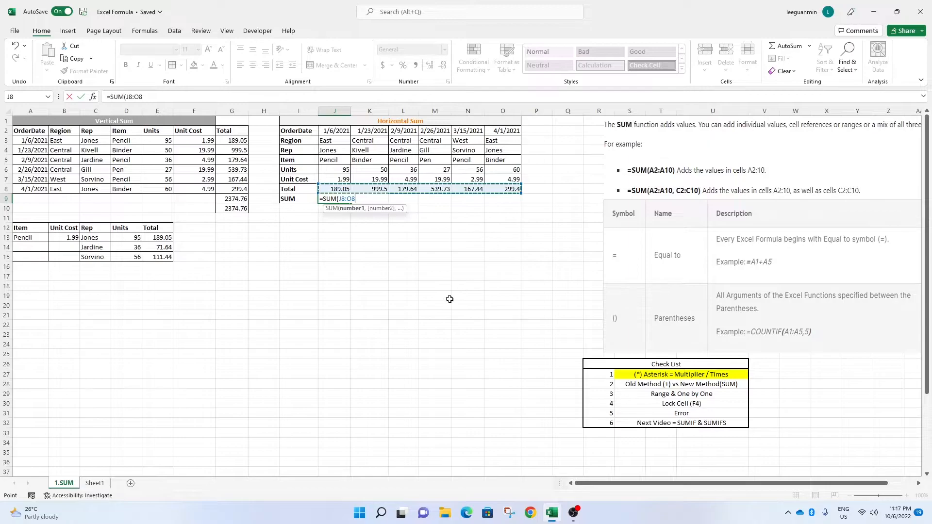
text())
key(Return)
key(Left)
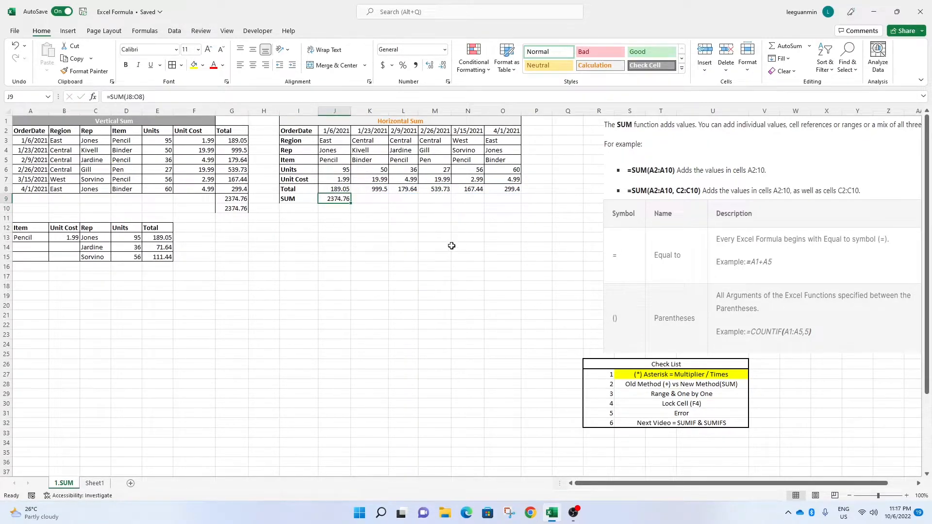
Fill the second checklist item, Old Method (+) vs New Method(SUM), with yellow.
click(242, 210)
drag(241, 209, 24, 128)
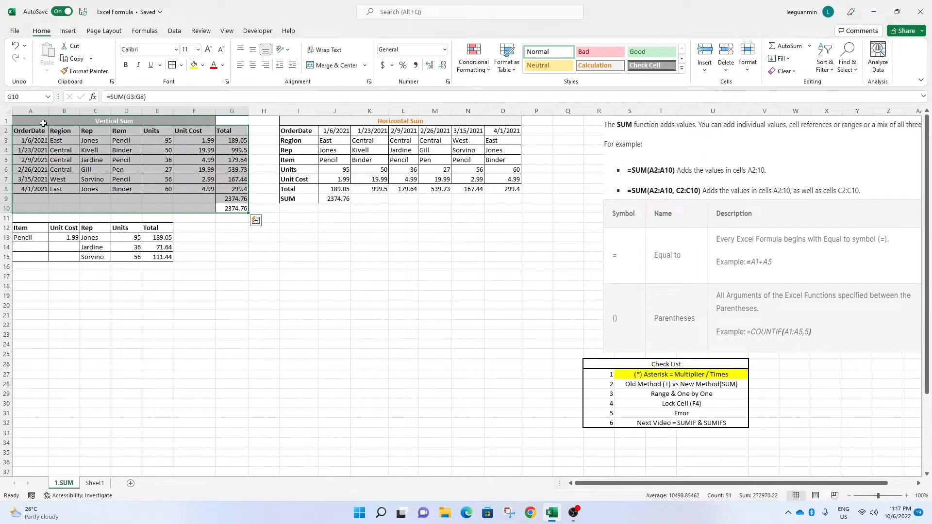
drag(415, 292, 410, 287)
click(645, 383)
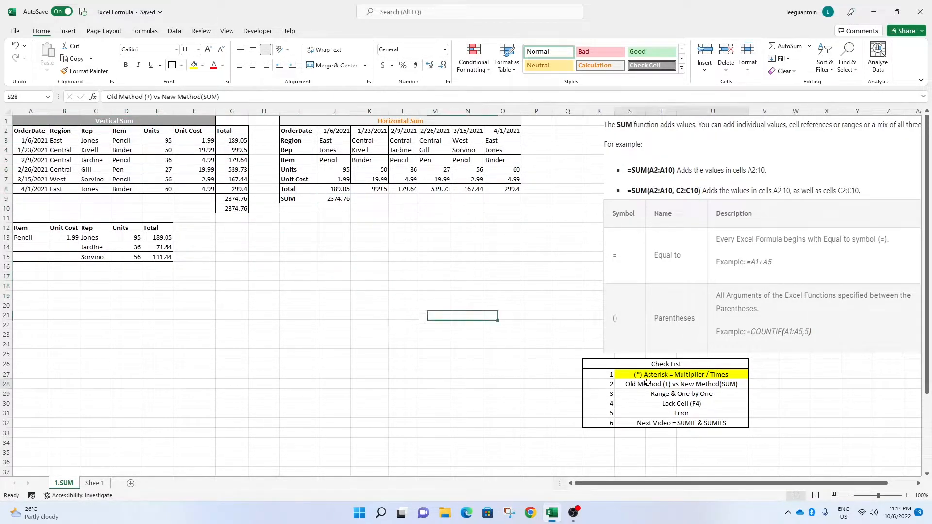
click(194, 65)
click(650, 402)
click(648, 394)
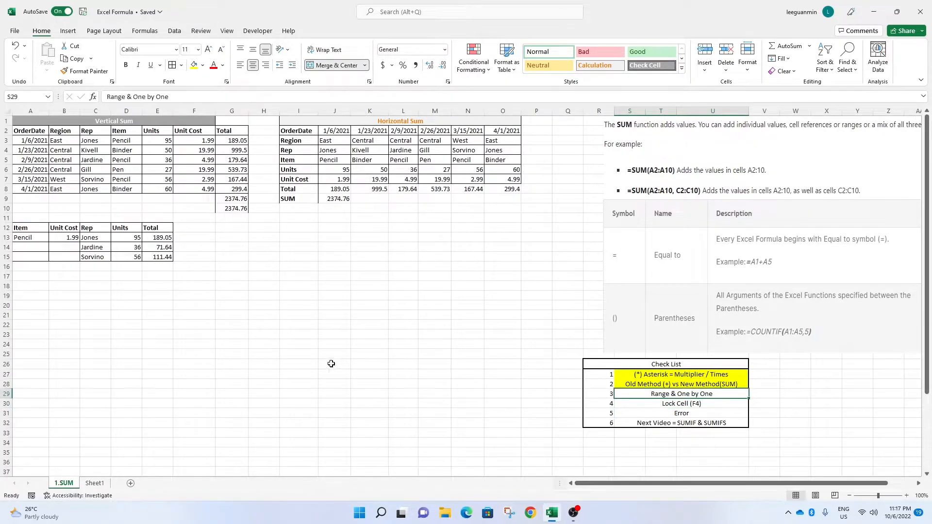
Clear the totals in G9:G10 and the SUM row in I9:J9.
click(202, 275)
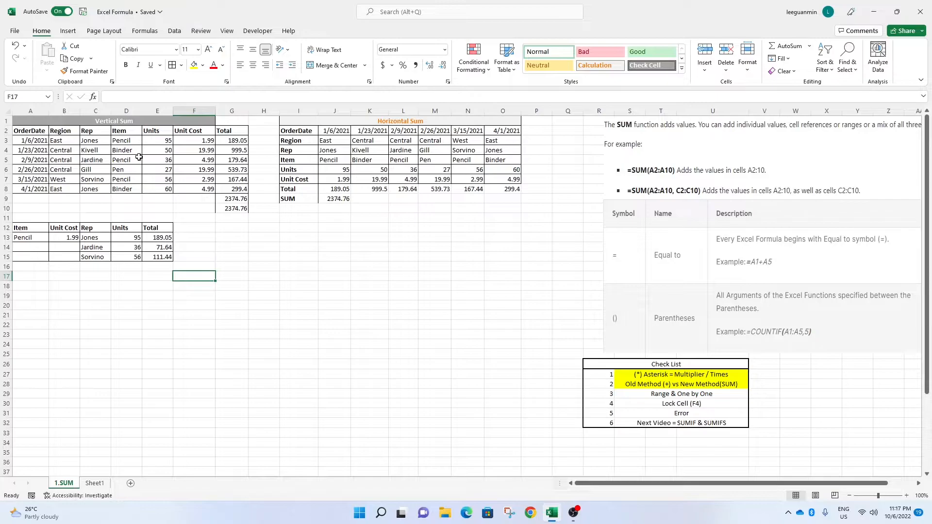
click(127, 140)
click(127, 161)
click(127, 179)
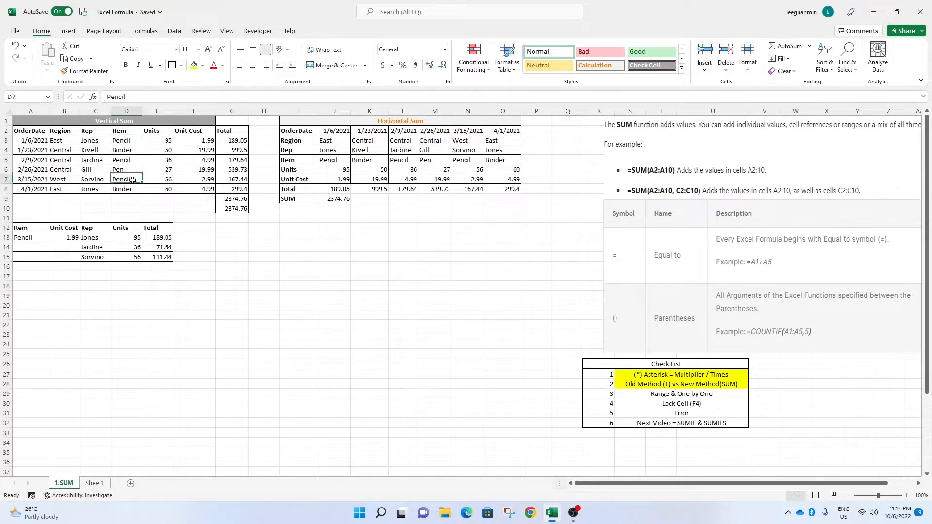
drag(234, 199, 235, 209)
key(Delete)
drag(337, 198, 305, 199)
key(Delete)
Label cell F9 as Total Pencil.
drag(331, 238, 306, 237)
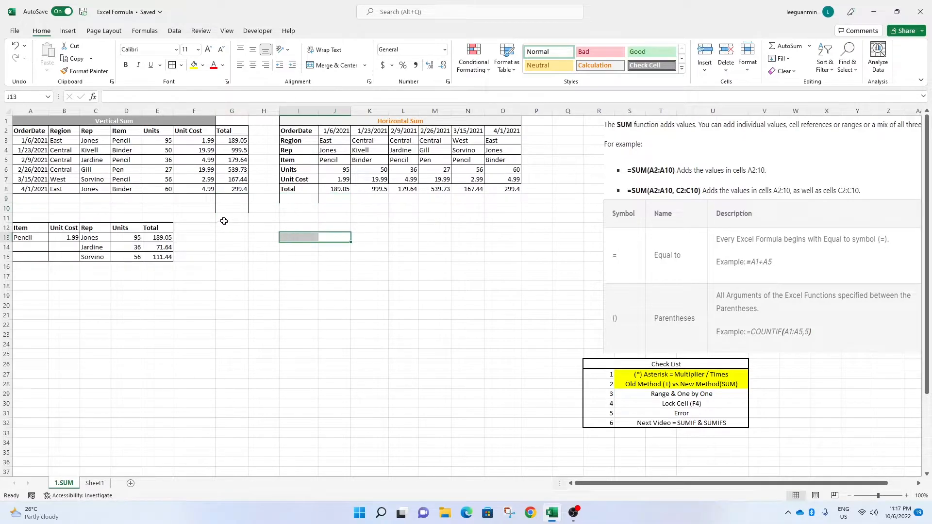
click(226, 207)
click(227, 201)
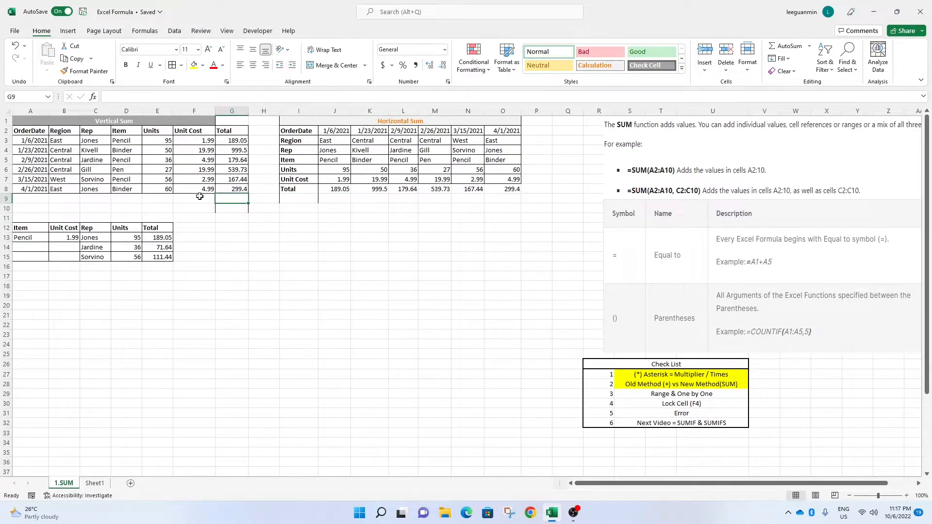
click(213, 199)
text(tal Pencil)
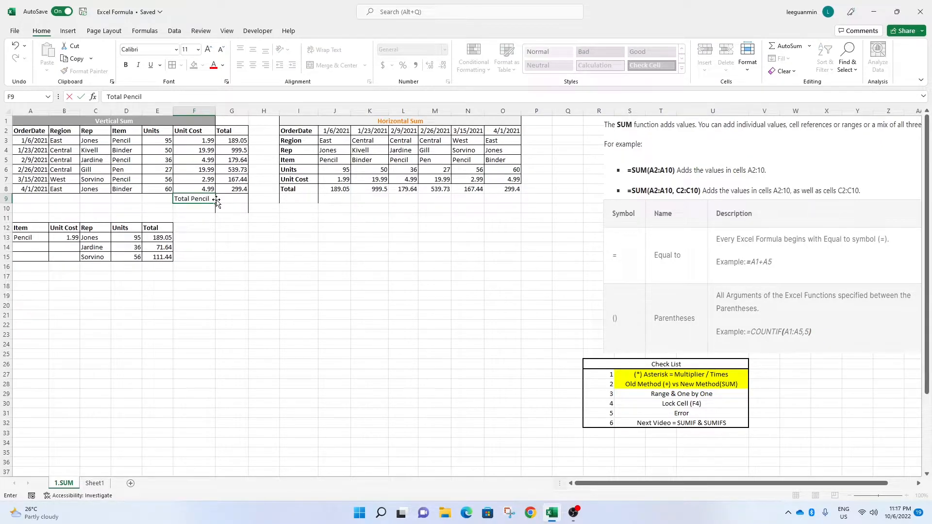
In G9, total the pencil rows by summing G3, G5 and G7 one by one with SUM.
key(Tab)
text(=)
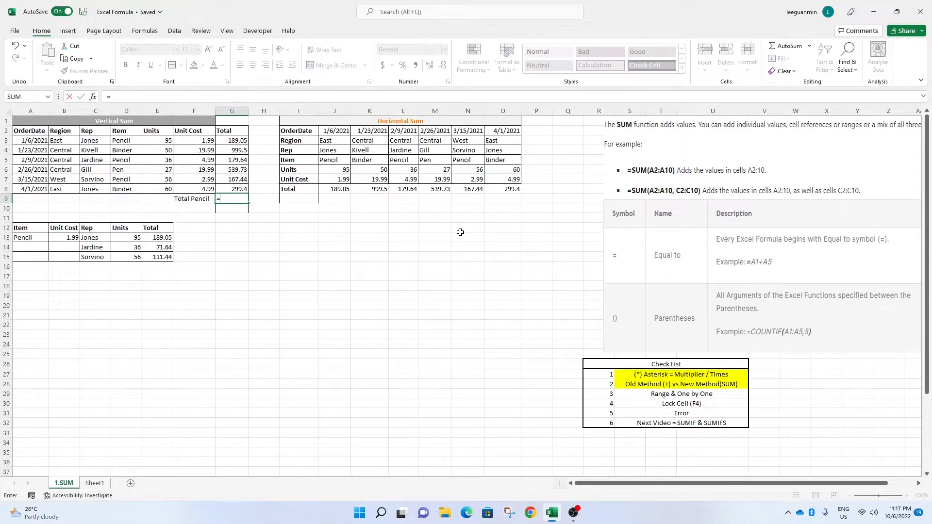
text(sum()
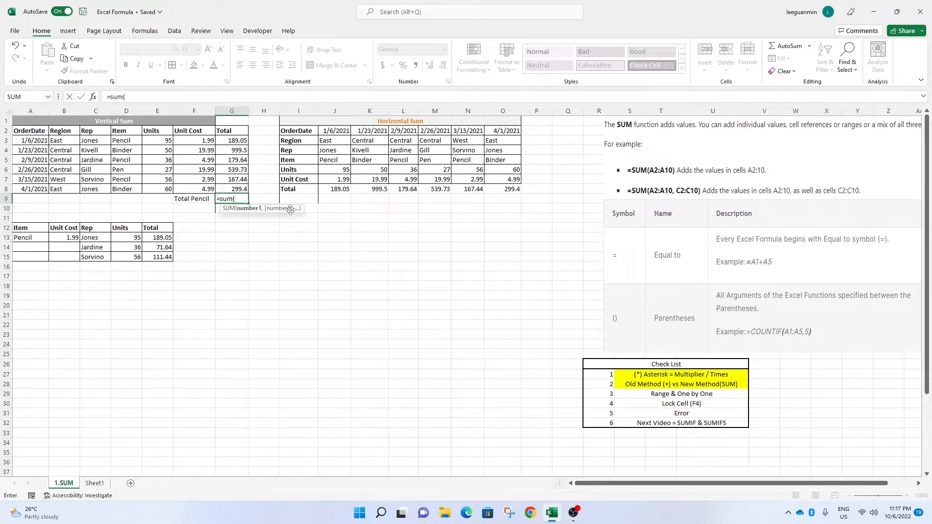
click(244, 140)
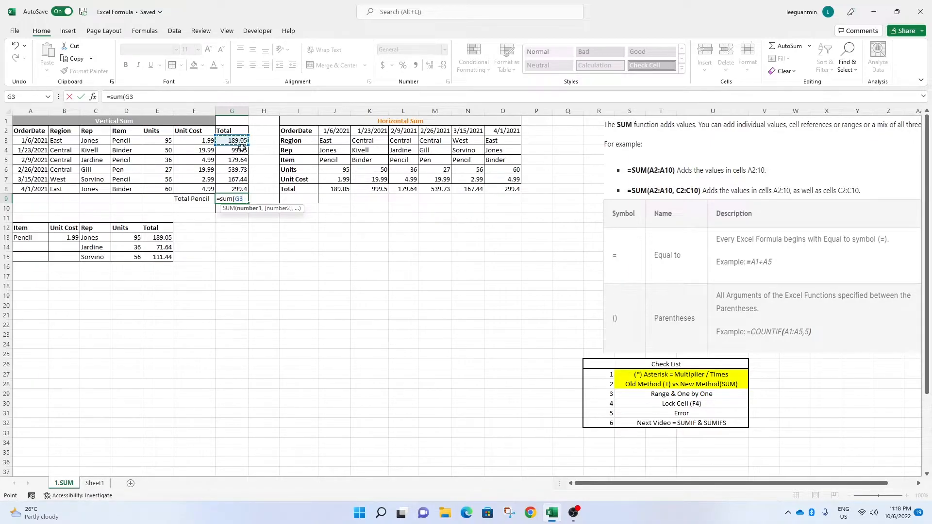
text(,)
click(240, 160)
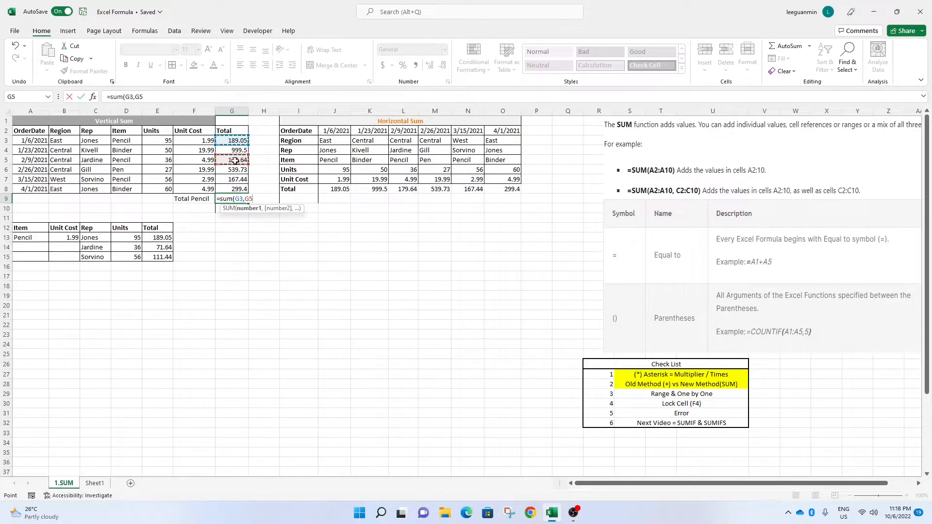
text(,)
click(228, 179)
key(Return)
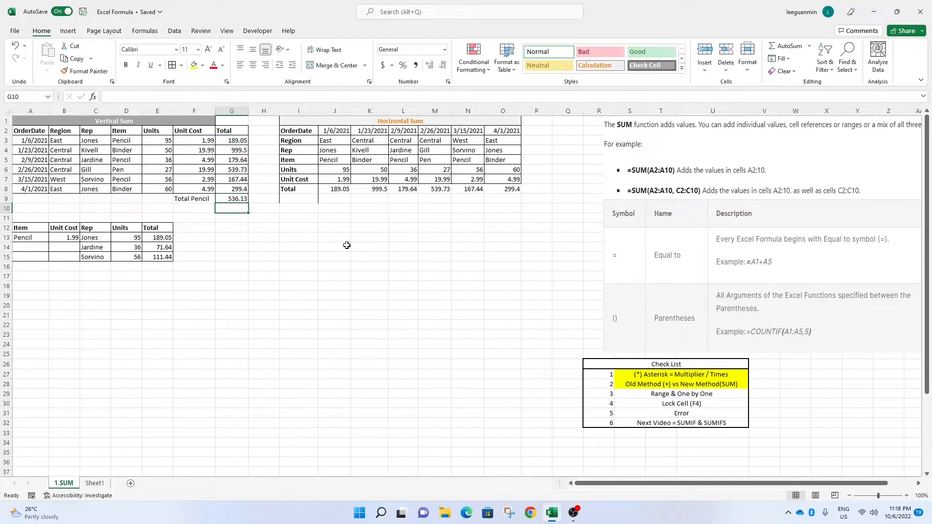
Fill the third checklist item, Range & One by One, with yellow.
key(Up)
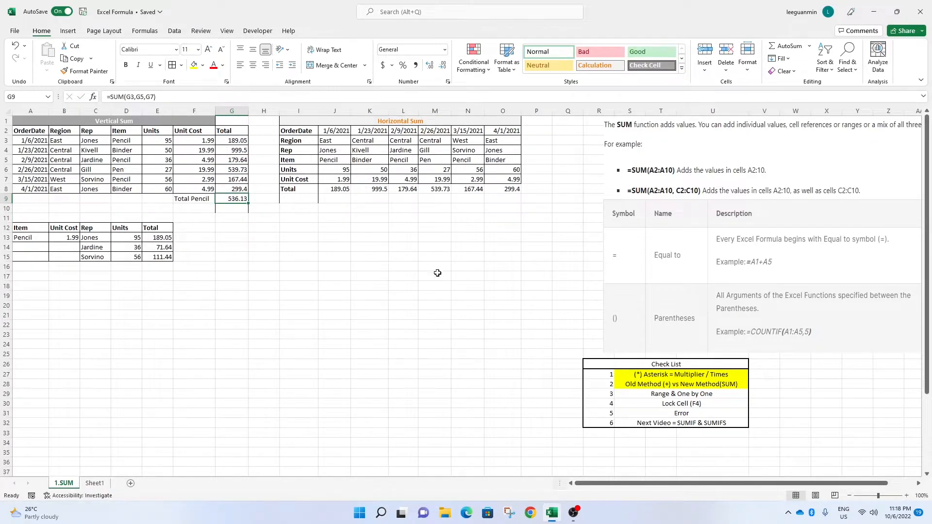
click(696, 394)
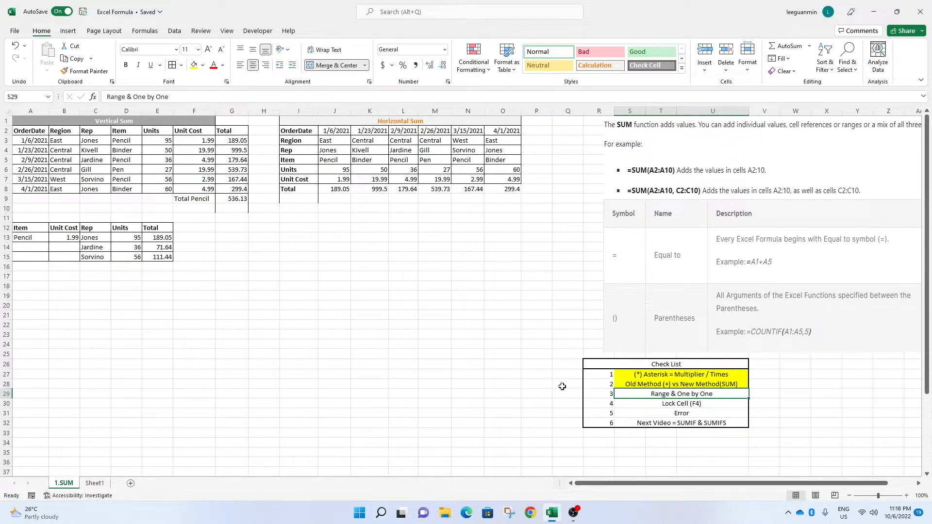
click(193, 64)
click(334, 286)
Inspect the SUM formula in G9 and its referenced cells.
click(239, 196)
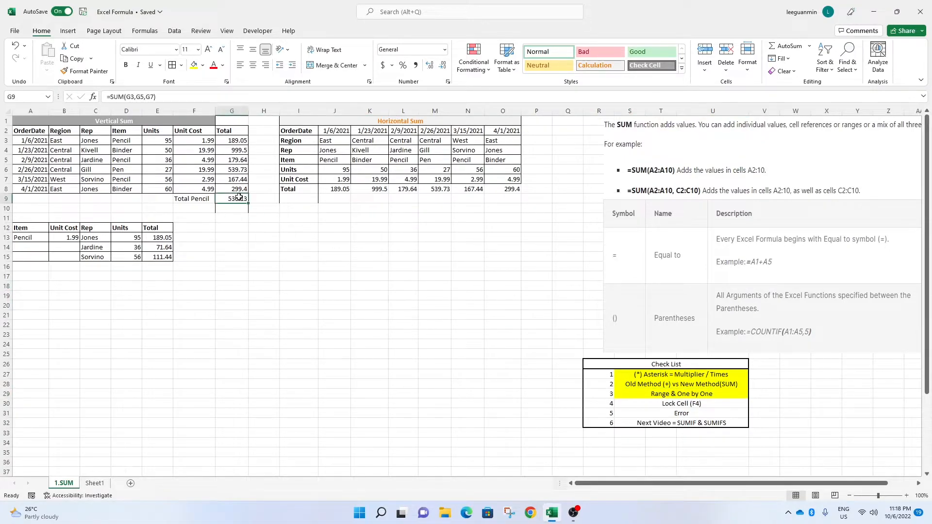
click(156, 93)
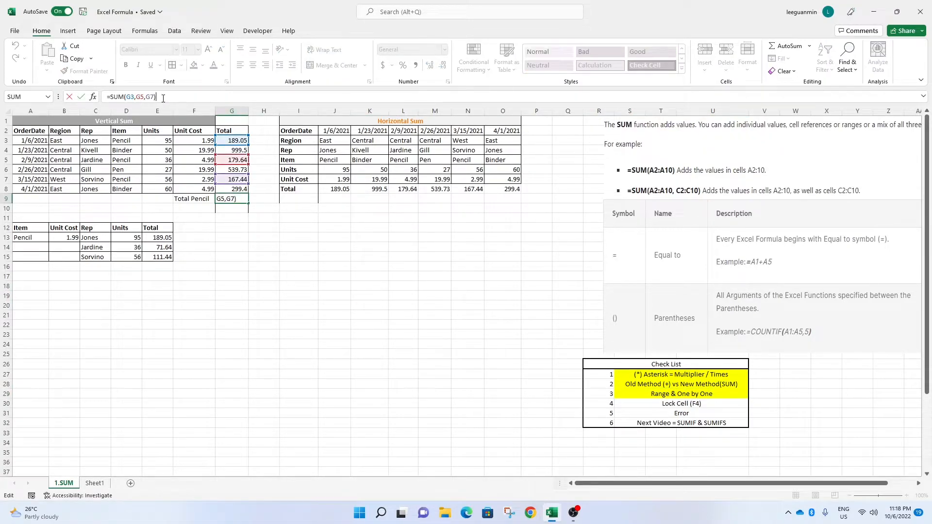
click(280, 265)
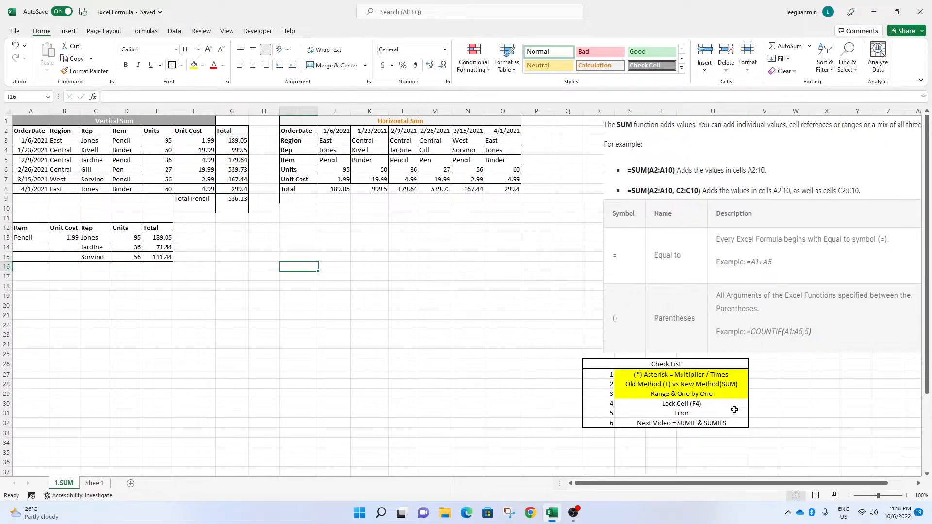
Cover the vertical and horizontal sum tables in A1:O10 with a black fill.
click(682, 406)
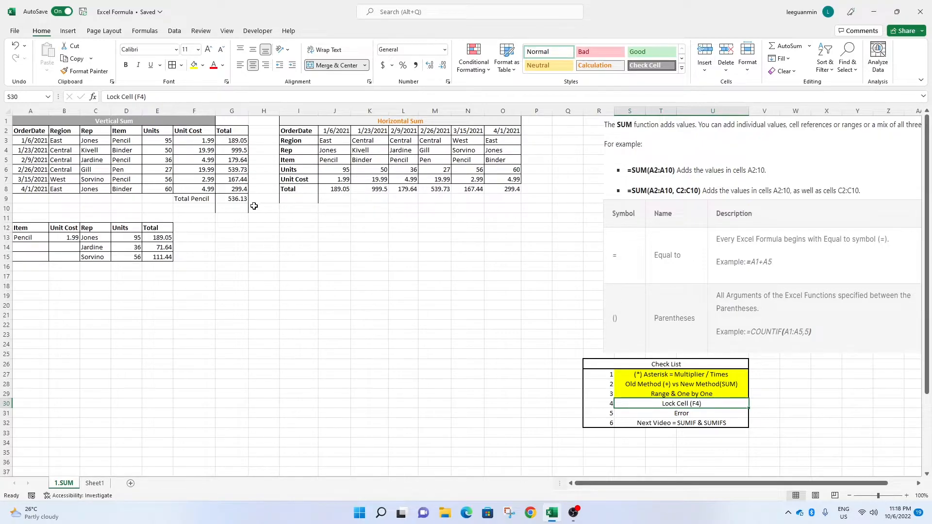
drag(498, 210, 24, 120)
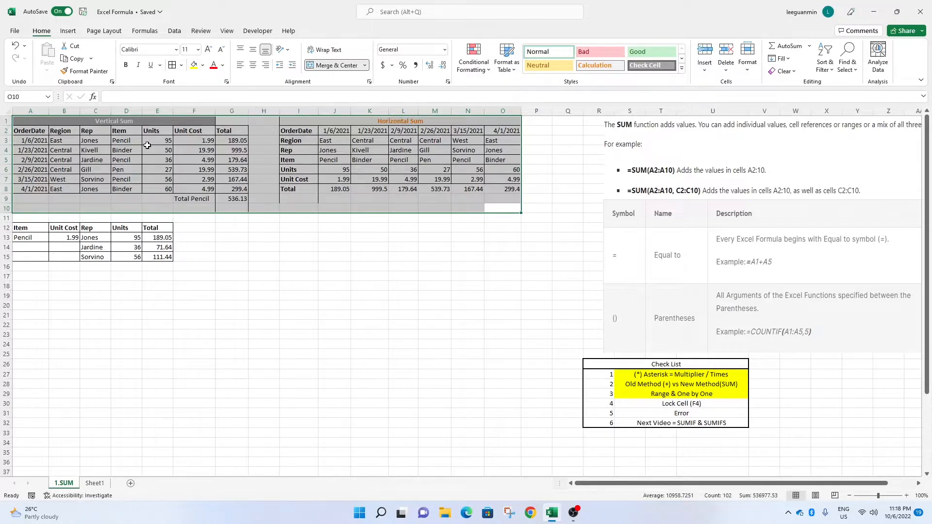
click(204, 67)
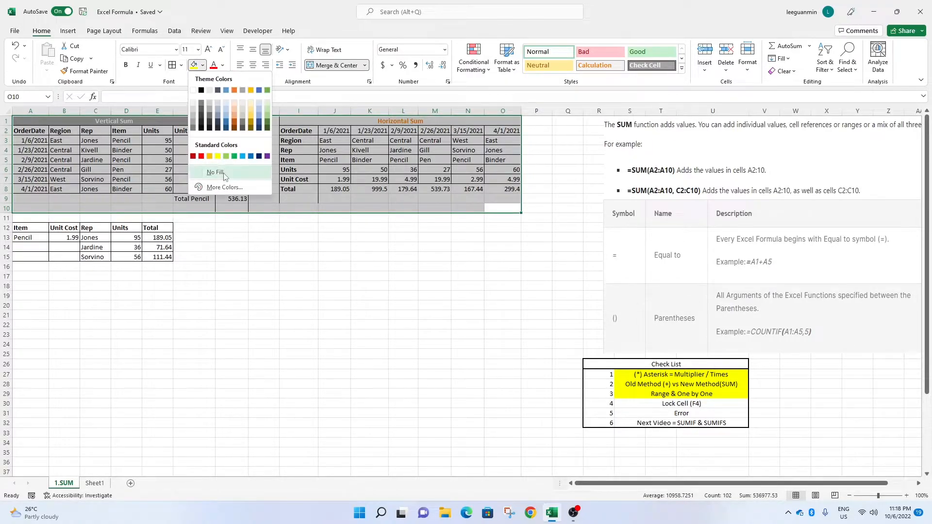
click(447, 121)
click(189, 285)
click(97, 228)
click(232, 266)
drag(13, 223, 165, 267)
click(181, 295)
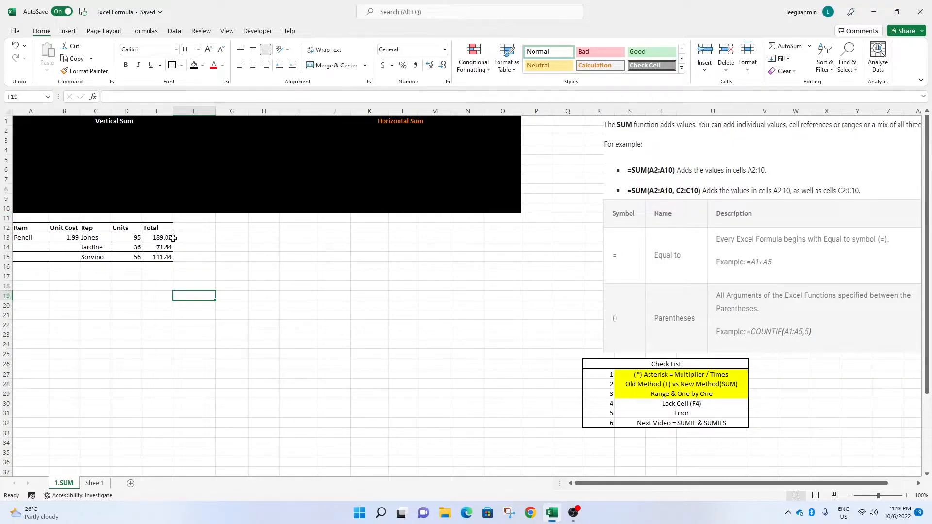
Copy the Pencil item and 1.99 unit cost into rows 14 and 15 and undo both pastes.
drag(26, 239, 76, 241)
key(ctrl+c)
click(39, 244)
key(ctrl+v)
click(39, 253)
key(ctrl+v)
click(187, 240)
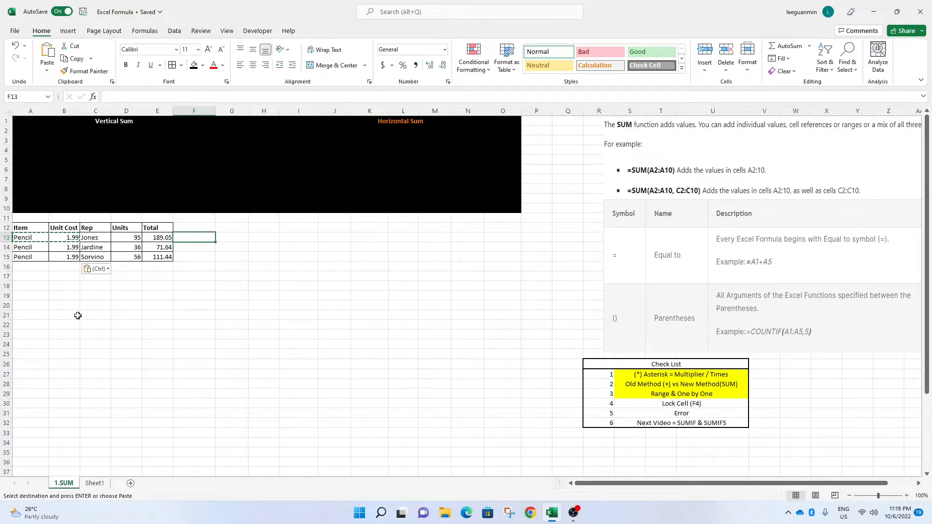
key(ctrl+z)
key(ctrl+z)
click(193, 304)
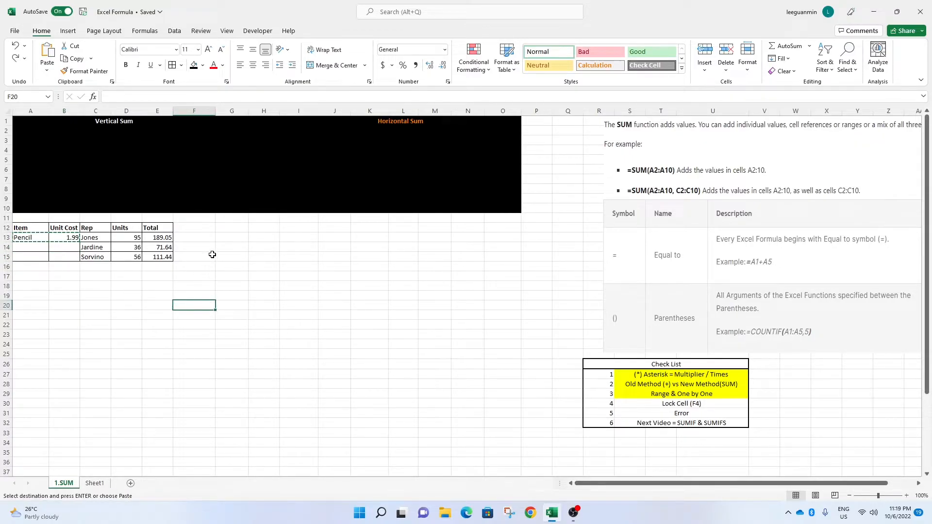
Clear the Total column E12:E15 and re-enter the Total header in E12.
drag(158, 227, 158, 256)
key(Delete)
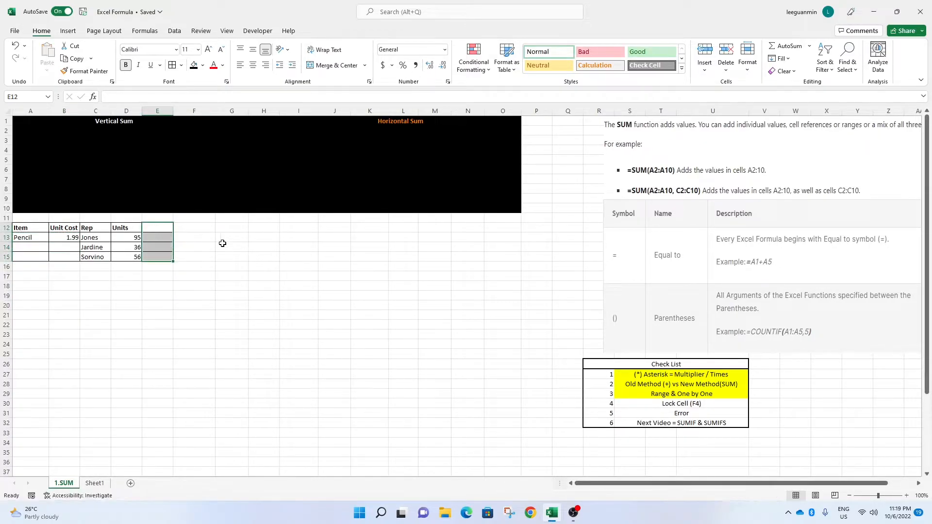
click(150, 228)
text(Total)
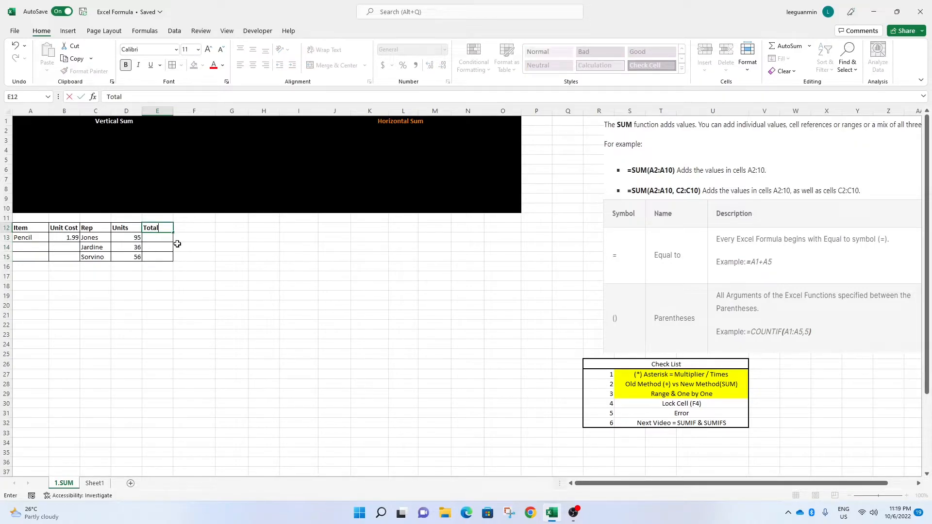
click(63, 237)
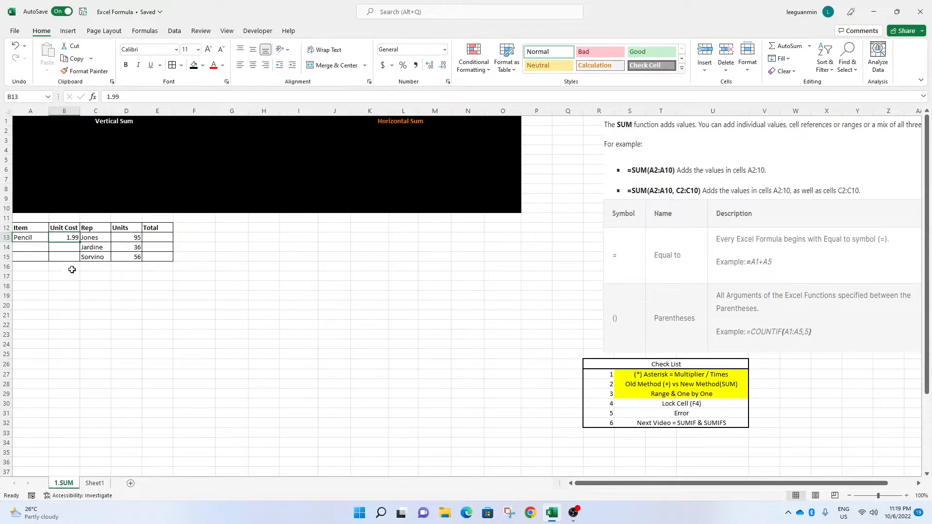
In E13, multiply the units in D13 by the unit cost in B13.
click(158, 240)
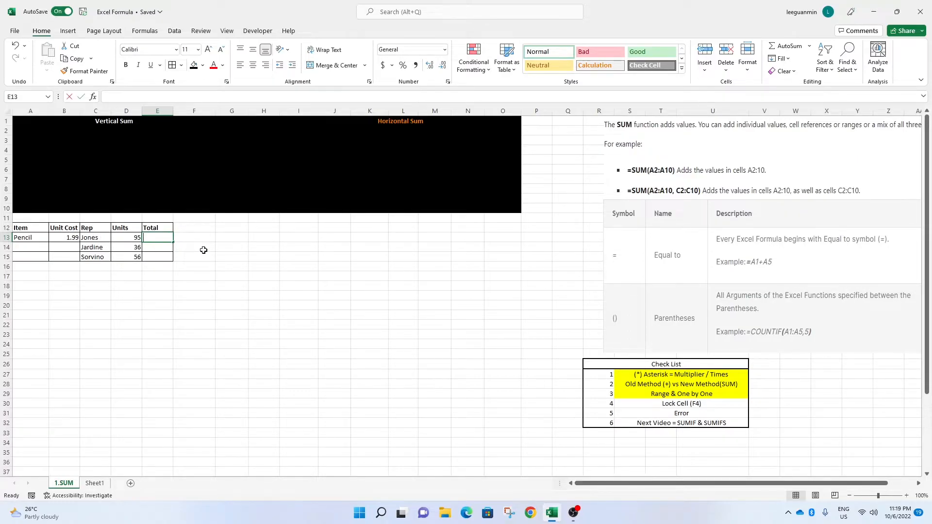
text(=)
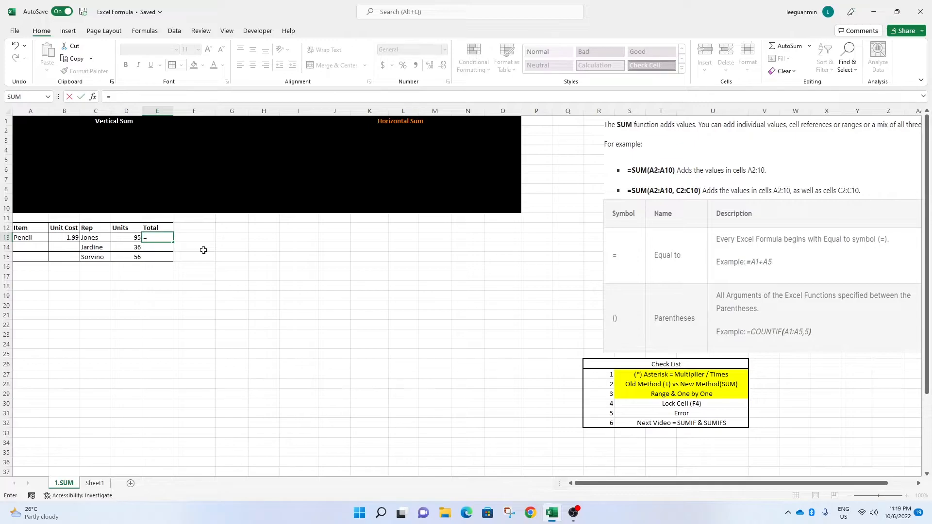
click(115, 239)
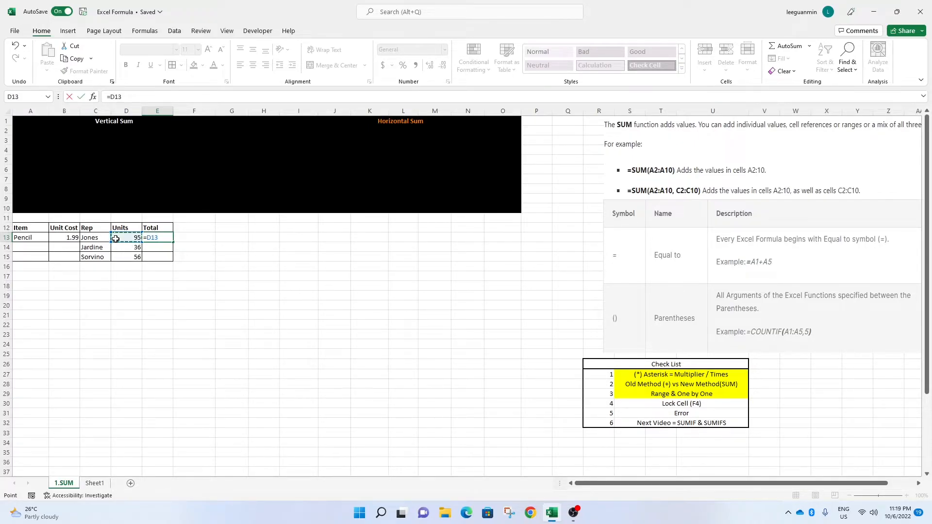
text(*)
click(68, 239)
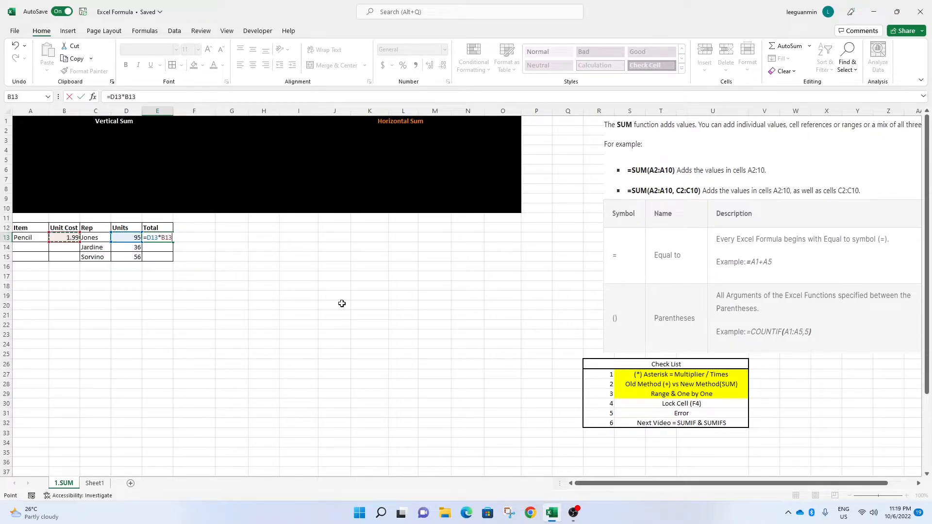
key(Return)
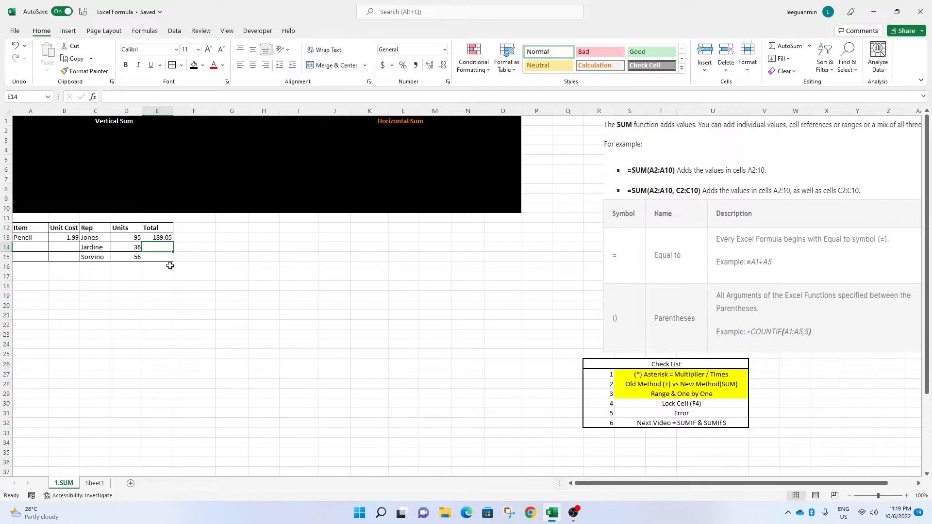
Enter a formula in E14 multiplying D14 by B13 and delete it.
double_click(166, 249)
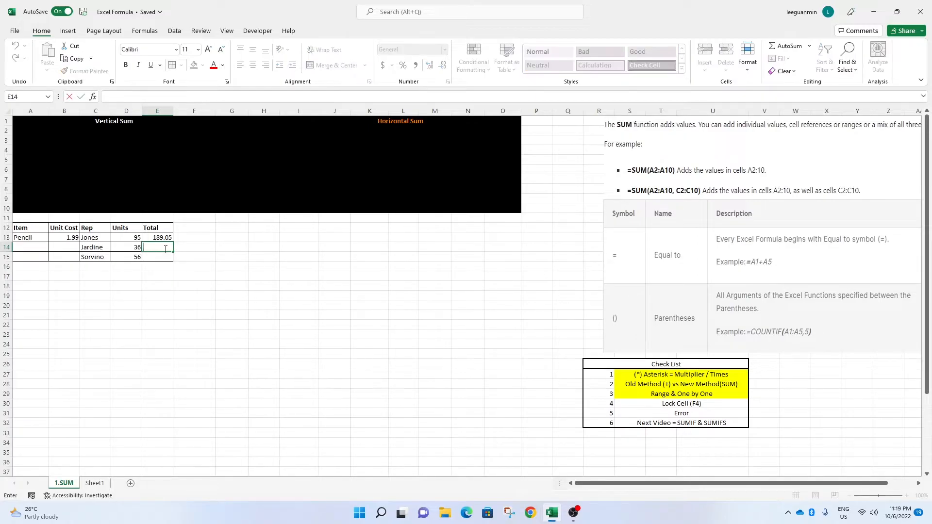
text(=)
click(134, 245)
text(*)
click(63, 238)
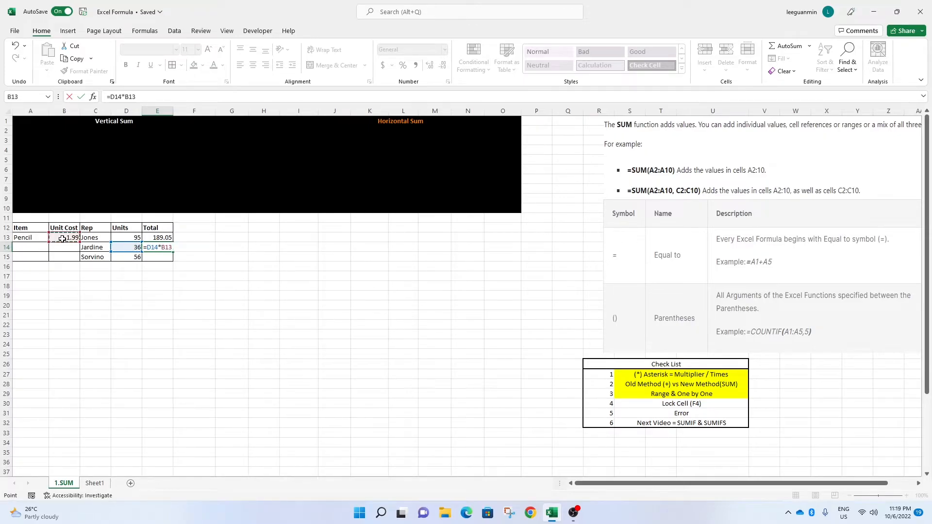
key(Return)
click(159, 315)
click(162, 249)
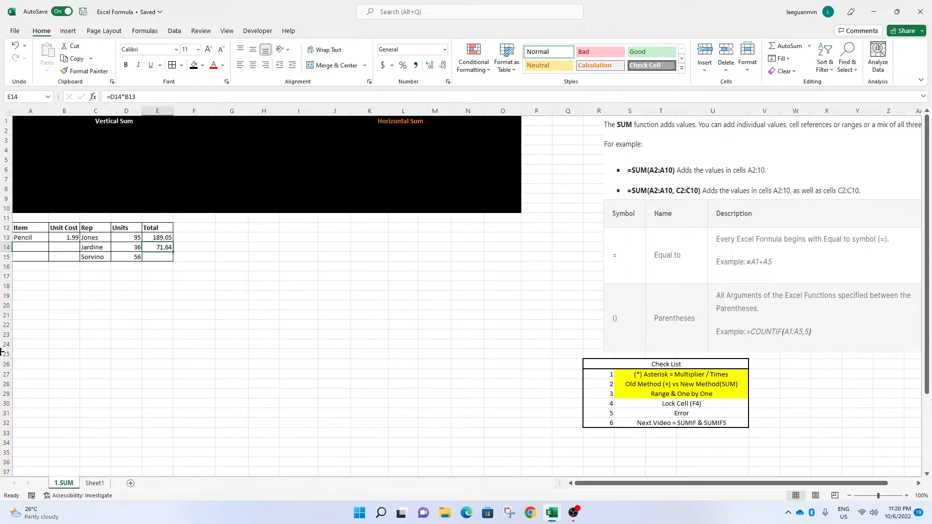
key(Delete)
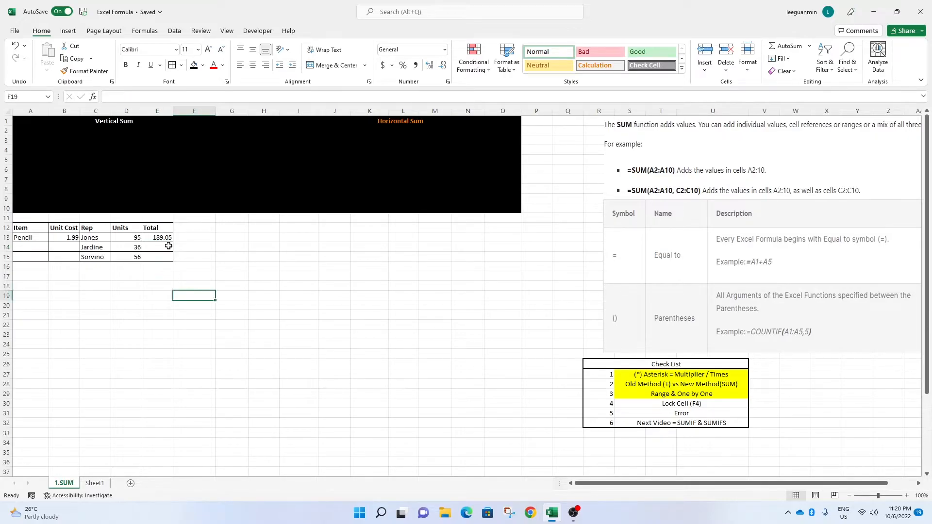
Lock E13's unit cost reference as $B$13 and fill the formula down to E15.
click(164, 238)
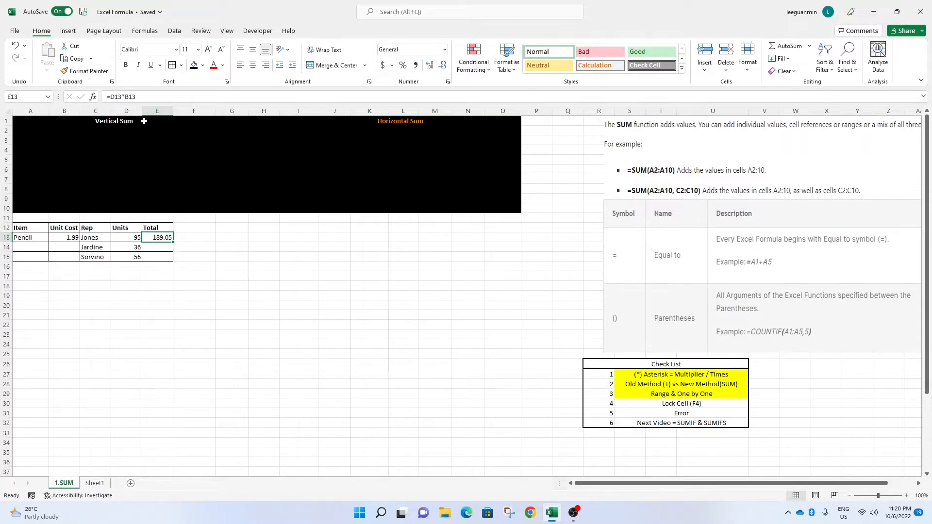
key(F2)
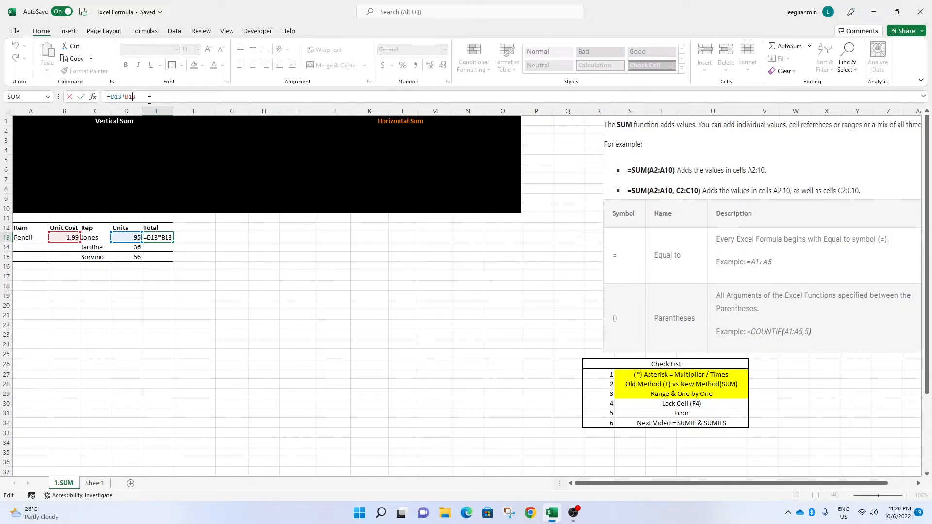
key(F4)
click(193, 260)
click(72, 239)
click(132, 97)
key(F4)
key(ctrl+Return)
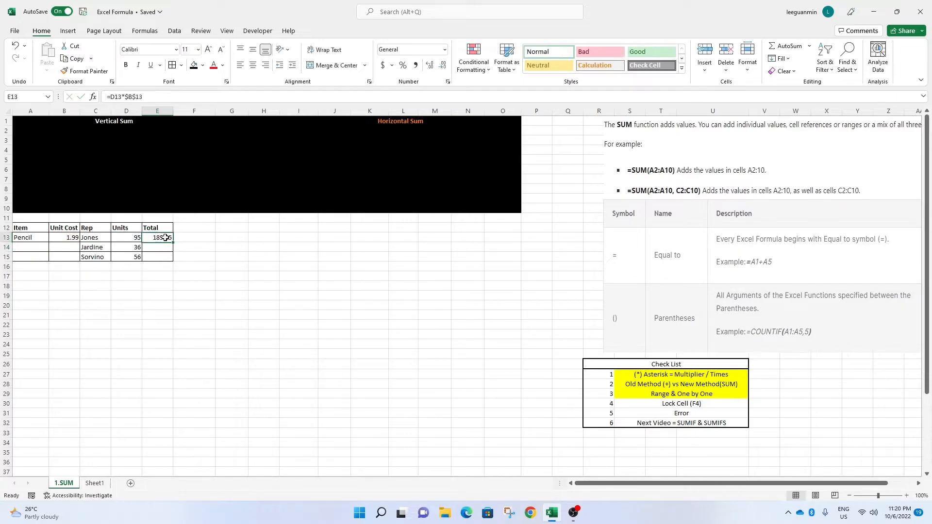
drag(175, 244, 175, 260)
click(191, 295)
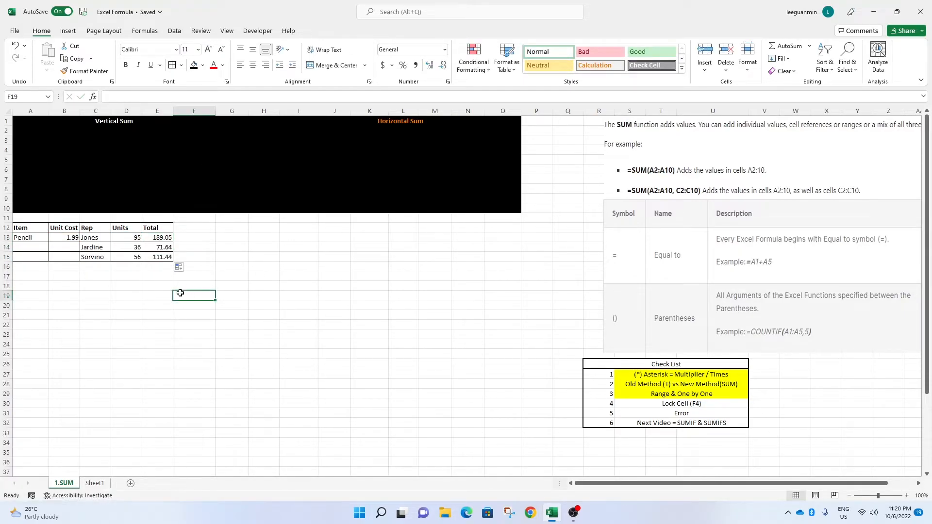
Examine the formulas in the Total cells E13 to E15.
click(166, 247)
click(166, 254)
click(163, 246)
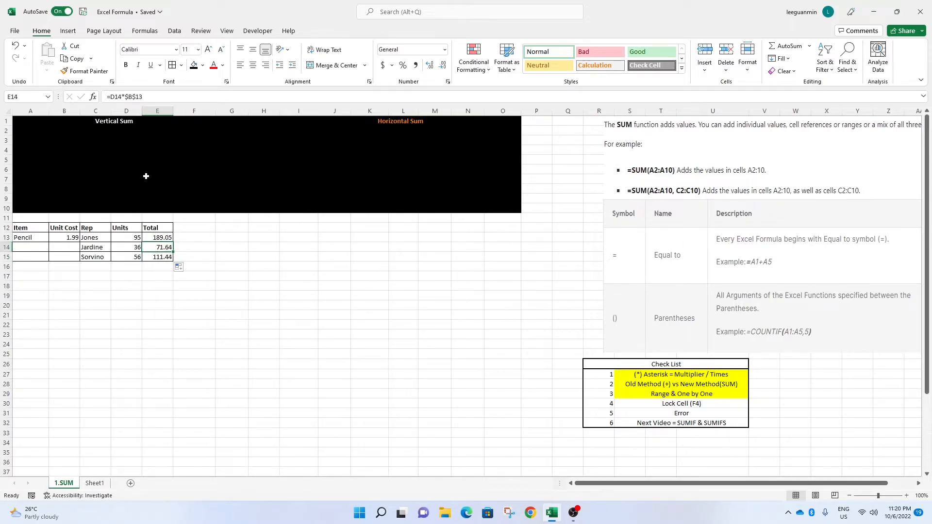
click(163, 256)
click(166, 238)
click(163, 255)
click(164, 247)
click(159, 237)
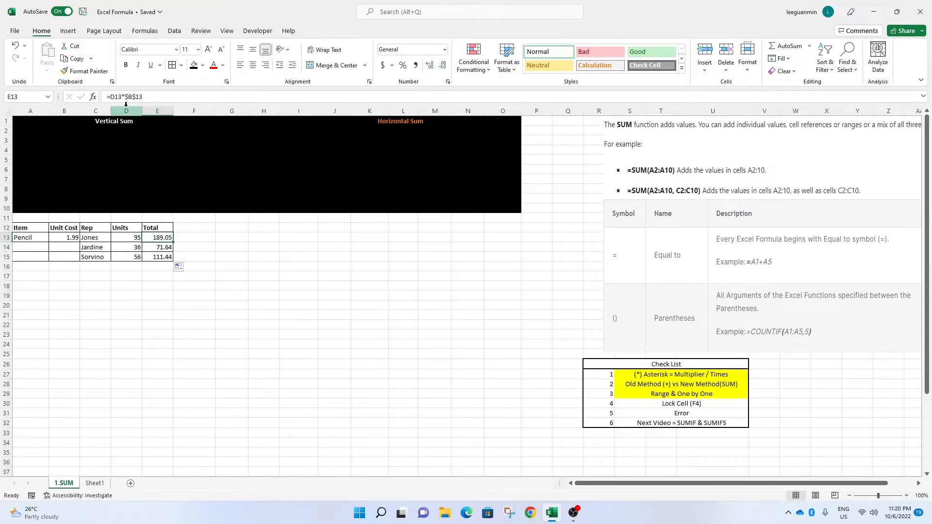
Make E13's unit cost reference relative again as B13 and fill the formula down to E15.
click(144, 99)
key(F4)
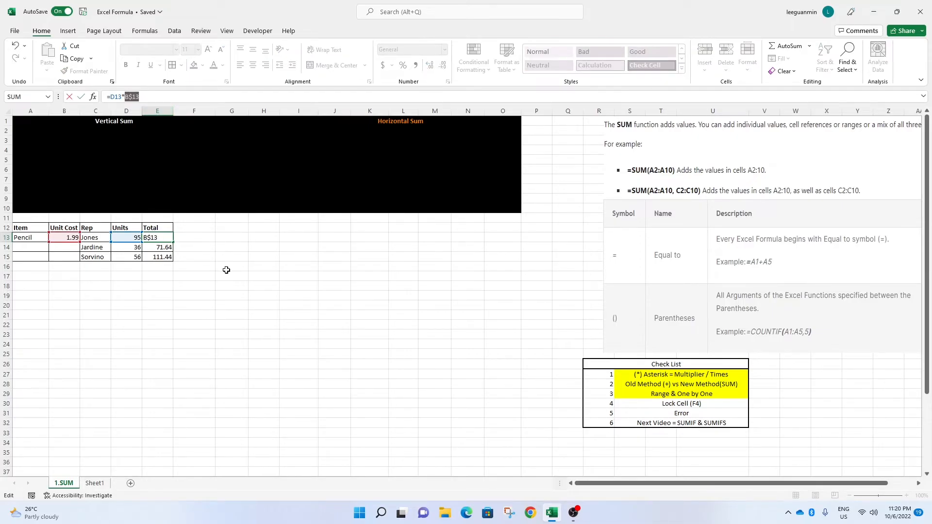
key(F4)
key(Return)
click(159, 238)
double_click(173, 242)
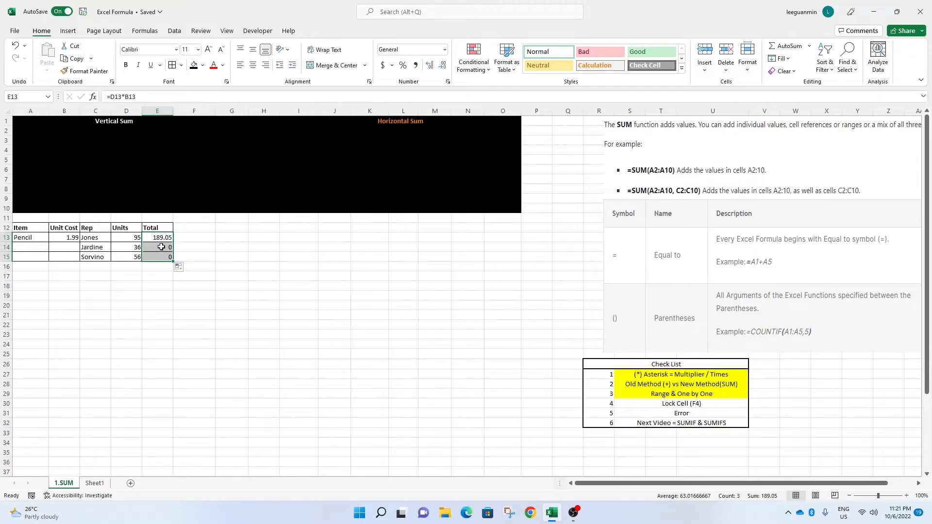
Enter the items Pen in A14 and Dress in A15.
double_click(162, 247)
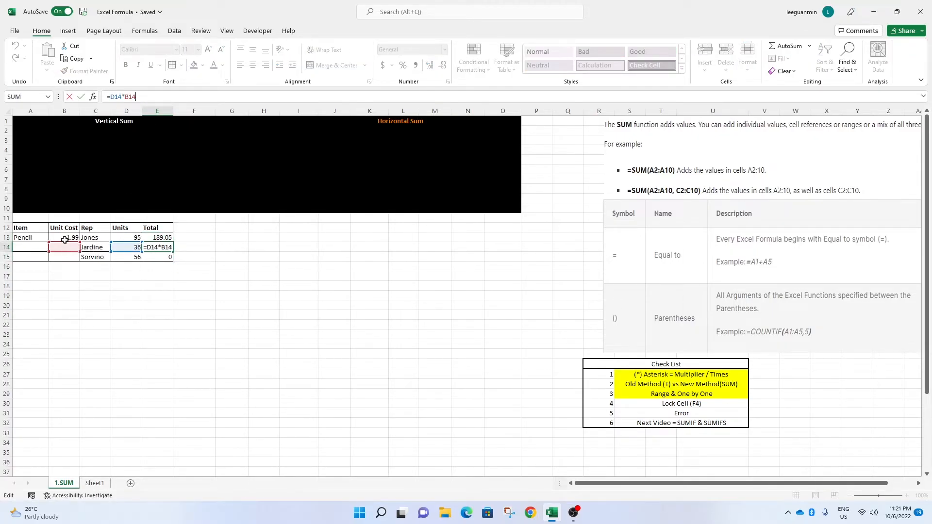
click(165, 258)
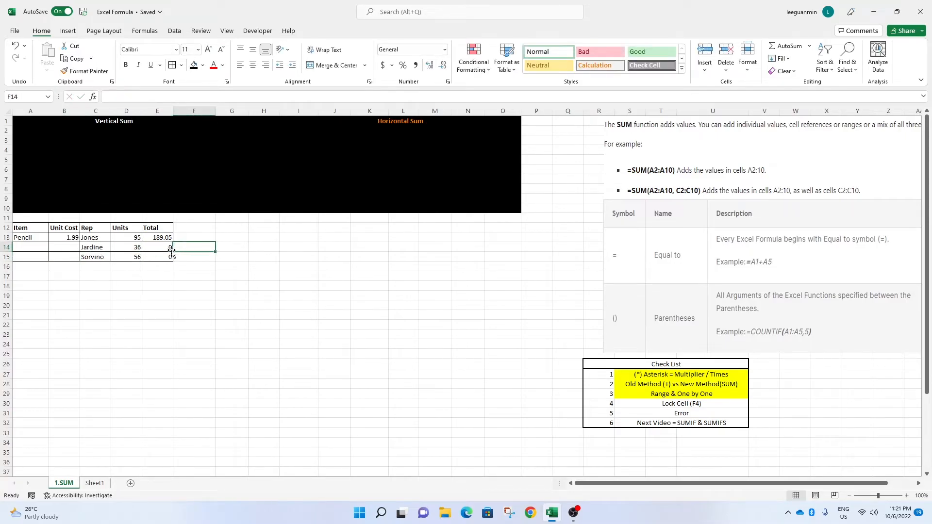
click(84, 253)
click(156, 235)
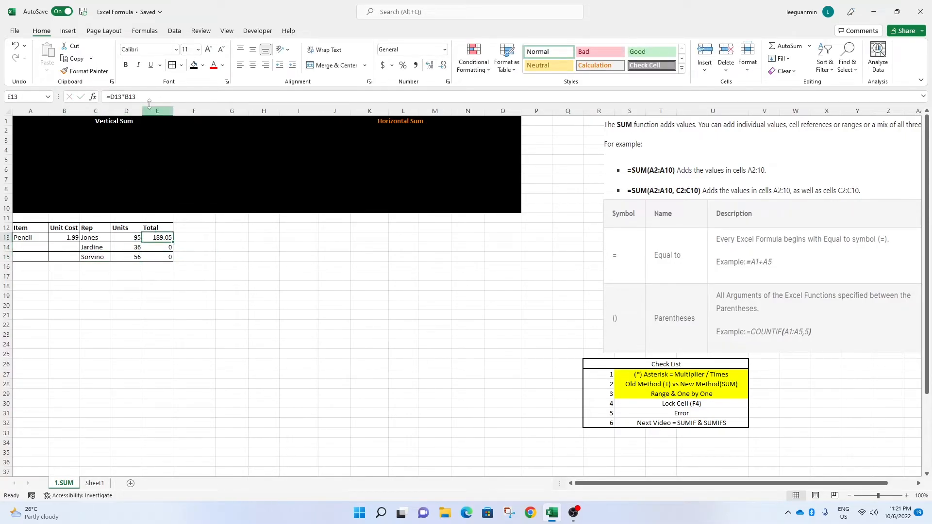
key(F2)
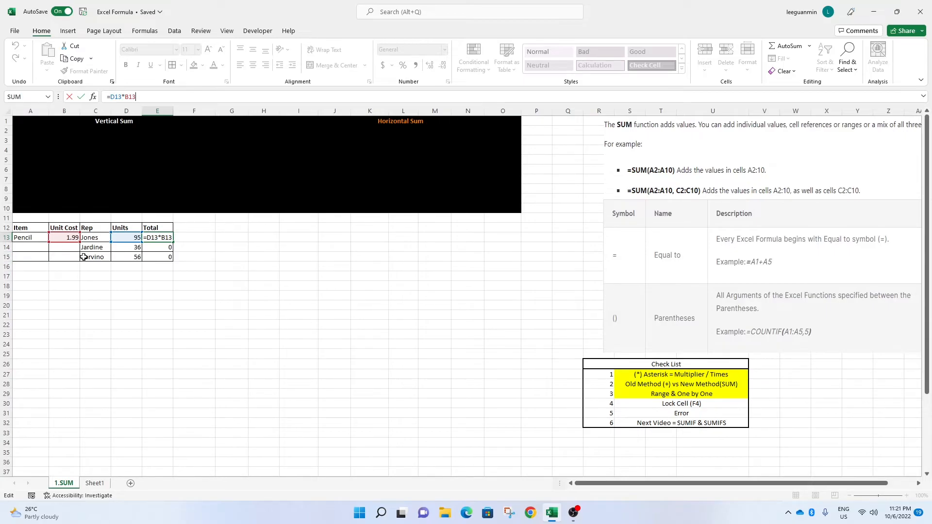
click(39, 249)
text(Penc)
key(BackSpace)
key(BackSpace)
key(Return)
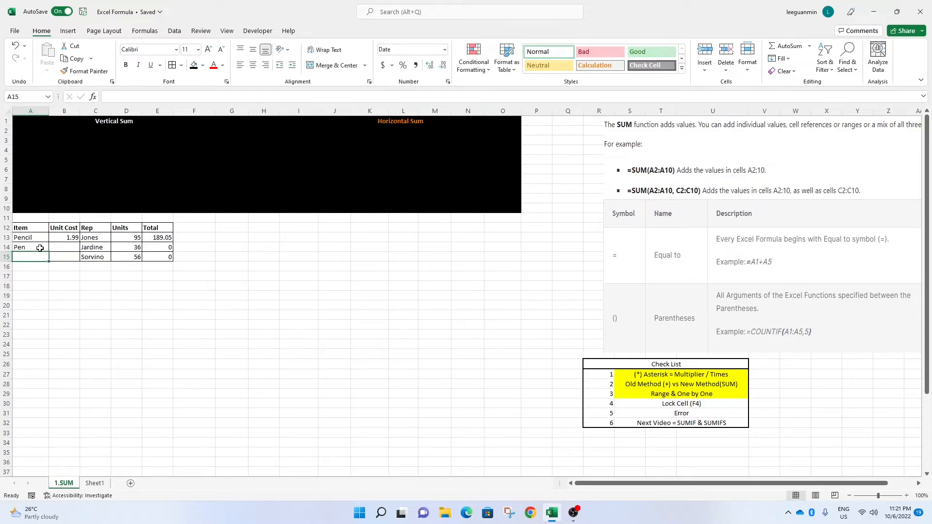
text(Dress)
key(Return)
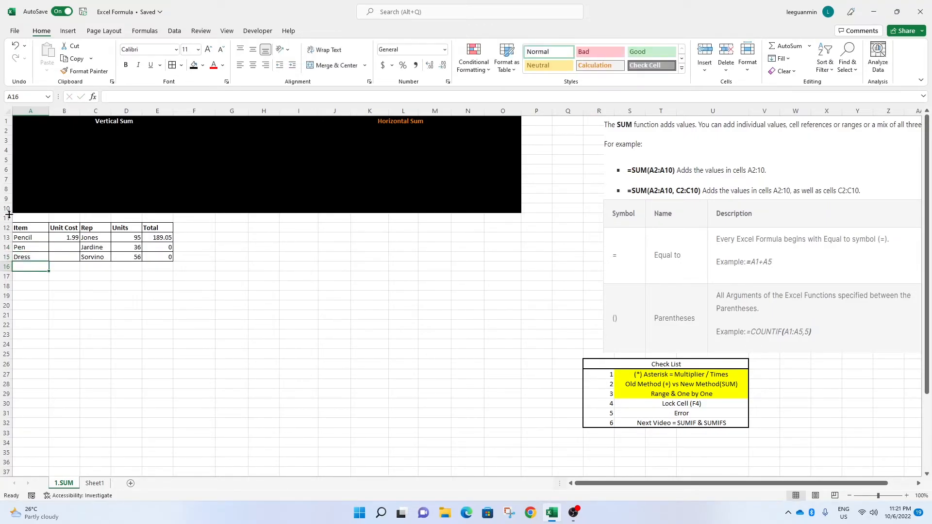
Enter unit costs of 1 in B14 and 3 in B15.
click(71, 238)
click(73, 246)
text(1)
key(Return)
text(3)
key(Return)
click(150, 313)
click(147, 248)
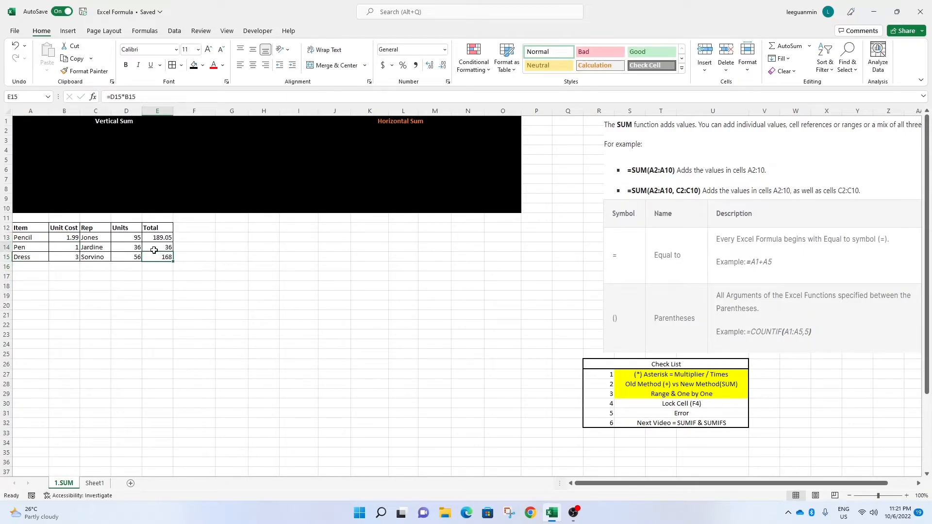
click(148, 99)
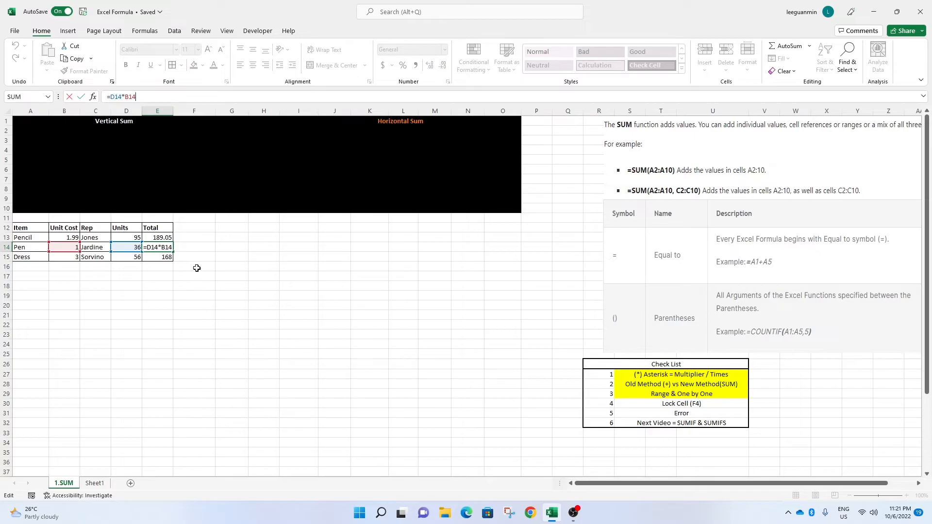
click(104, 303)
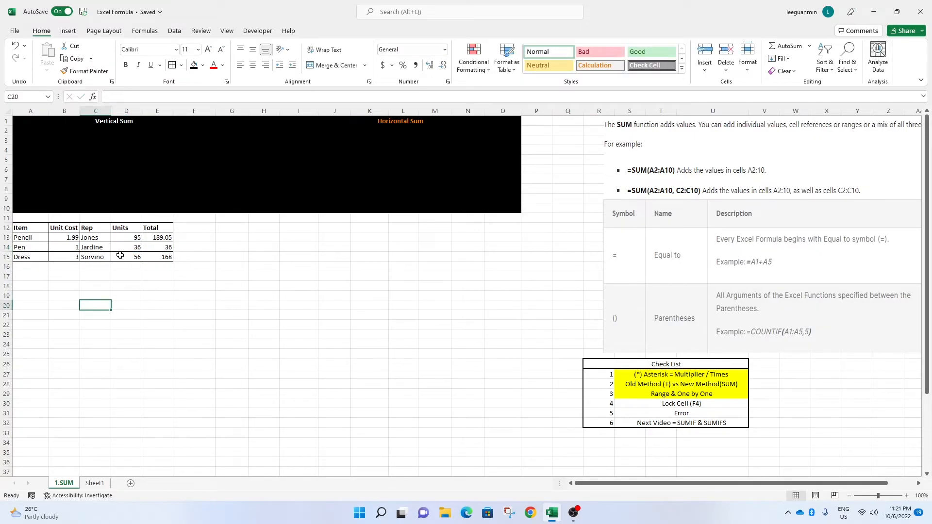
Clear the item names and unit costs in A14:B15.
click(163, 250)
click(140, 266)
click(83, 258)
click(145, 256)
click(167, 248)
click(58, 249)
drag(58, 250, 43, 258)
key(Delete)
Lock only the row of E13's unit cost reference, making it B$13.
click(255, 294)
click(73, 235)
click(164, 247)
drag(173, 251, 169, 260)
click(160, 246)
click(77, 236)
click(156, 235)
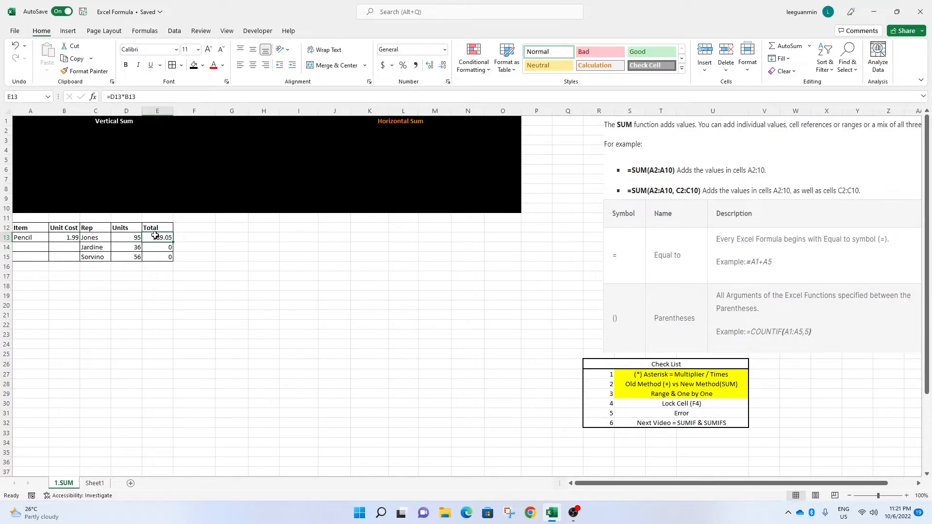
double_click(132, 97)
key(F4)
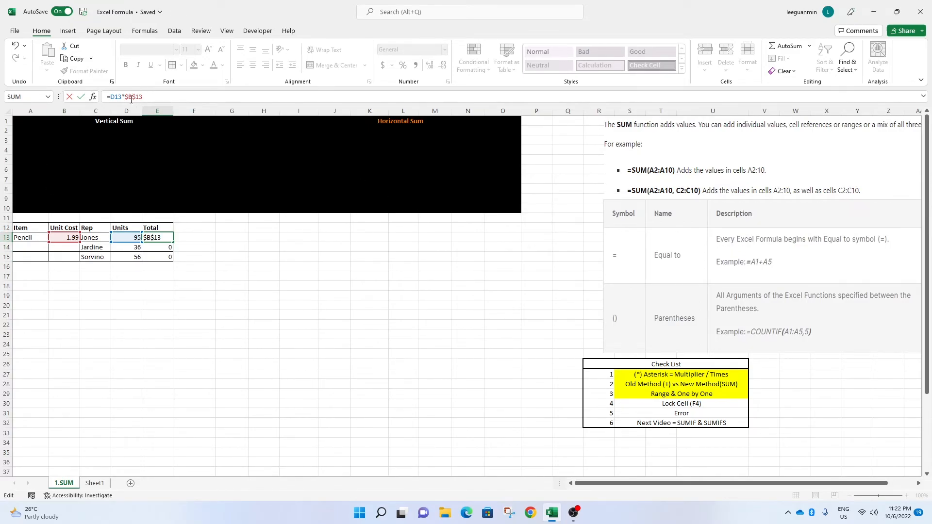
key(F4)
key(Return)
Copy E13's formula one cell right into F13.
drag(193, 240, 216, 243)
click(193, 246)
click(167, 238)
key(F2)
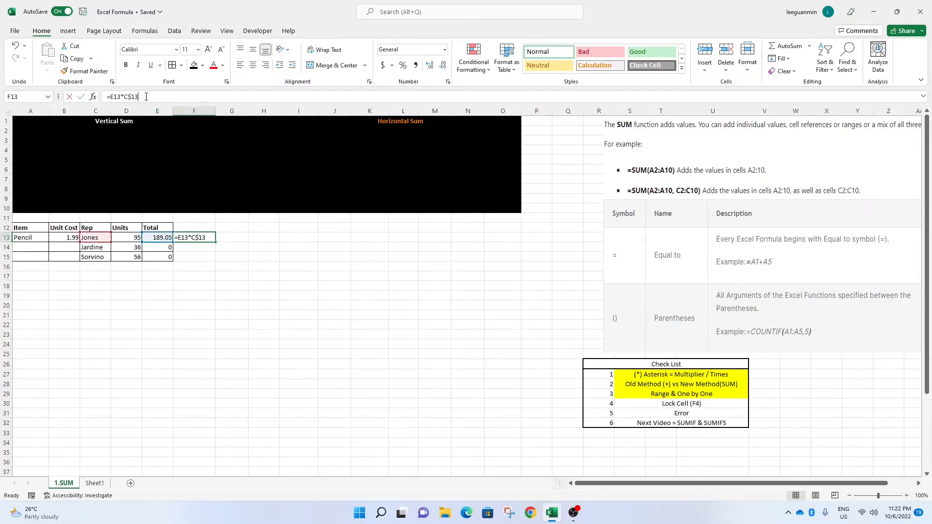
Fill E13's formula down to E15.
click(162, 237)
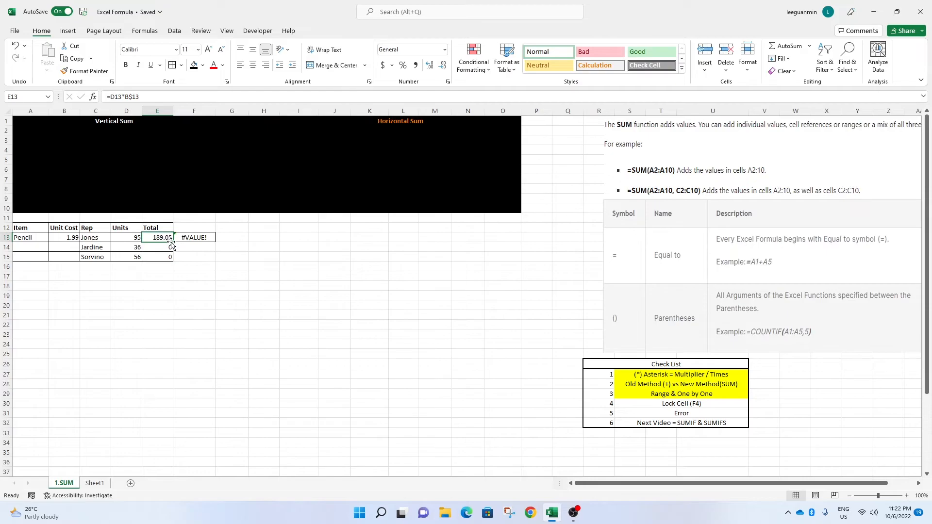
drag(173, 247, 173, 259)
click(162, 247)
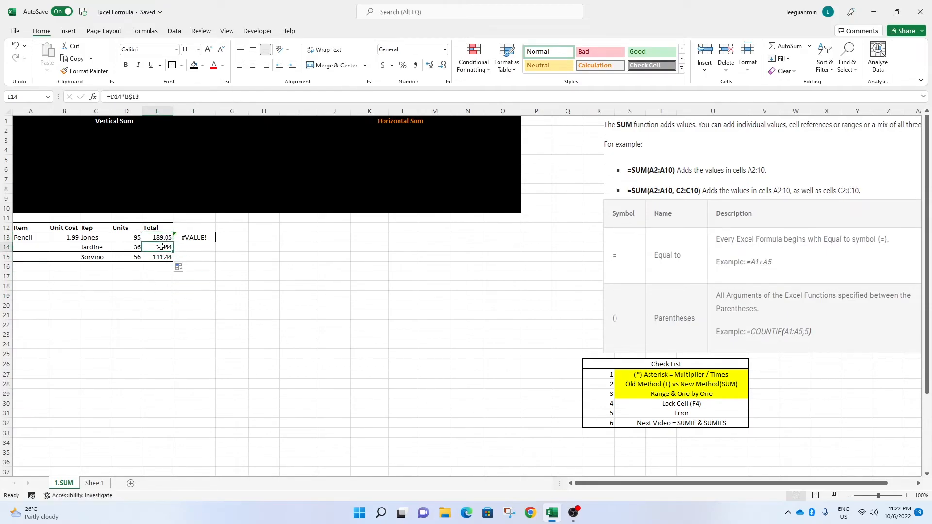
key(F2)
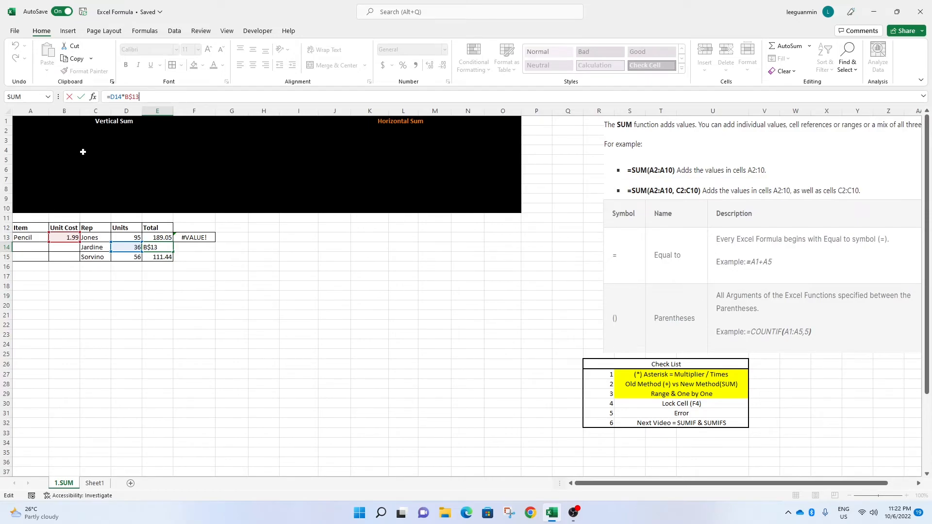
Delete the copied formula in F13.
click(193, 253)
click(195, 238)
key(Delete)
click(232, 305)
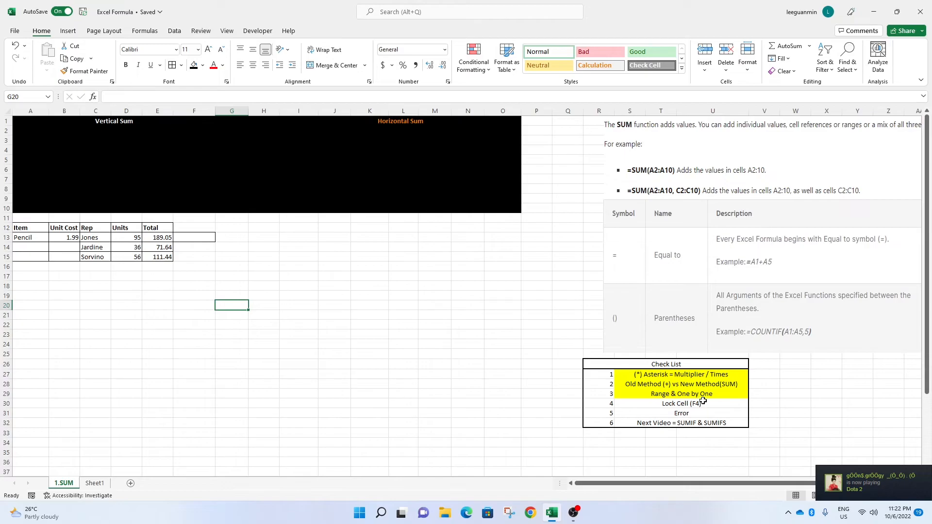
Highlight the checklist item Lock Cell (F4) with yellow fill.
click(687, 405)
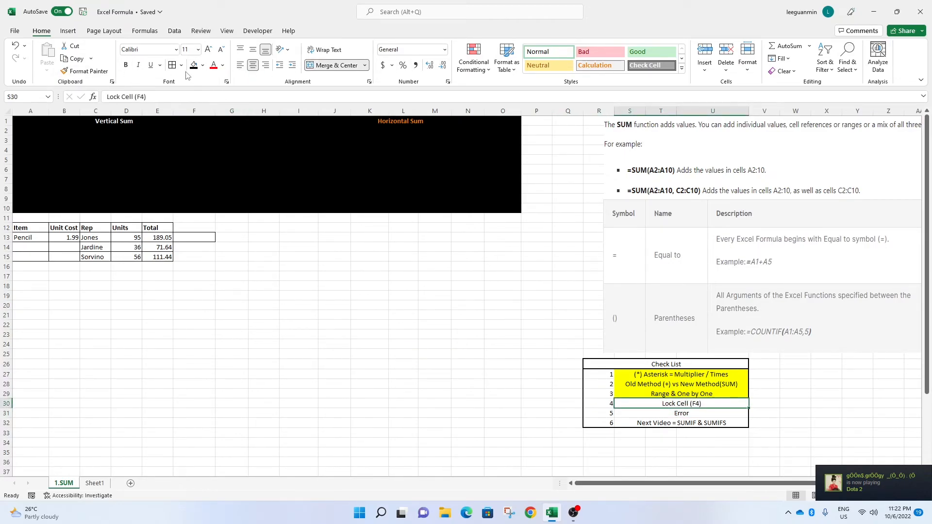
click(204, 67)
click(217, 151)
Fill E13's formula rightwards into F13 again to produce an error.
click(680, 420)
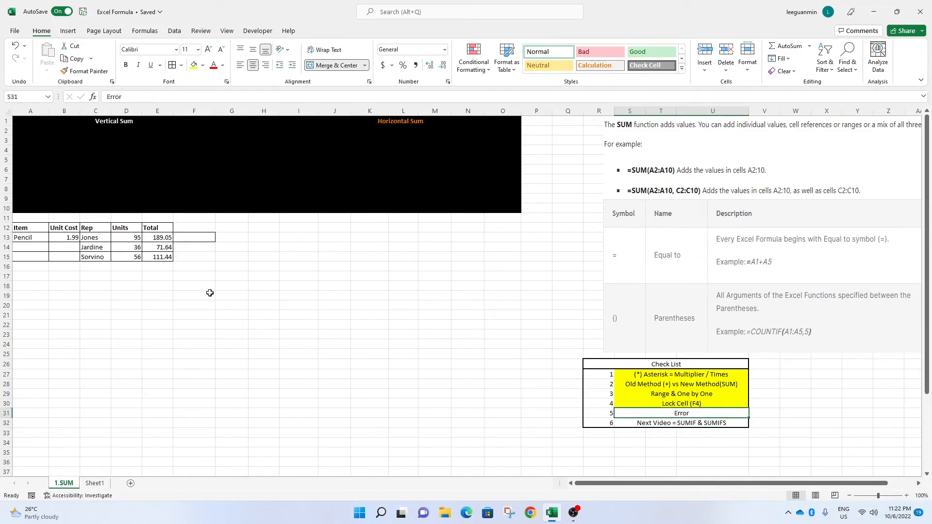
click(197, 256)
click(195, 237)
click(163, 237)
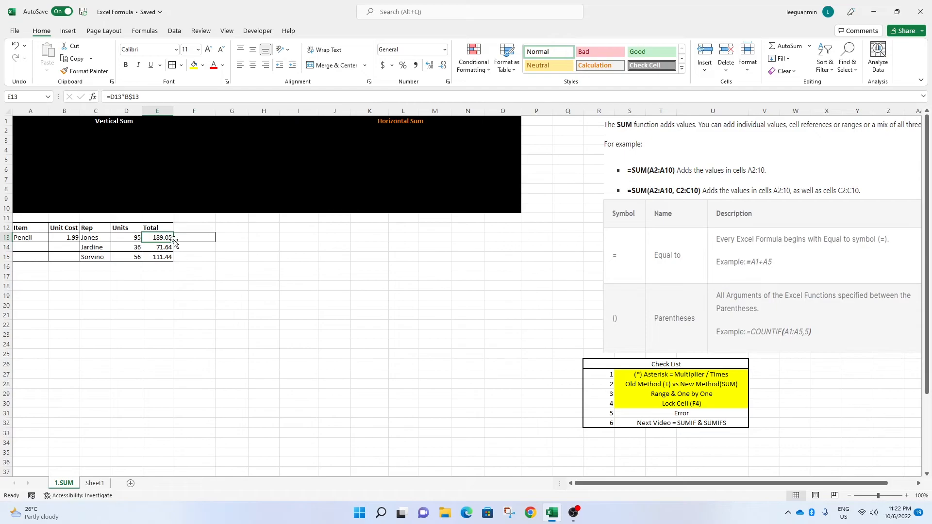
drag(174, 241, 208, 237)
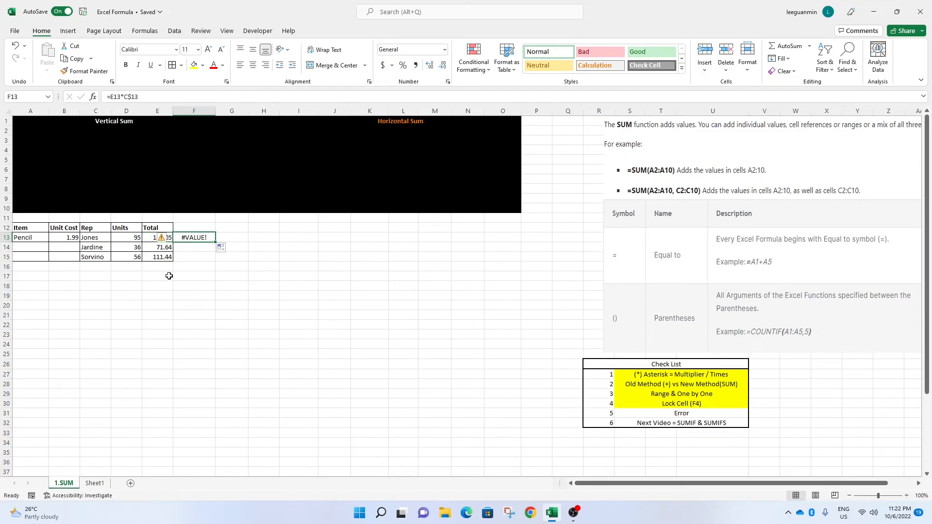
click(162, 97)
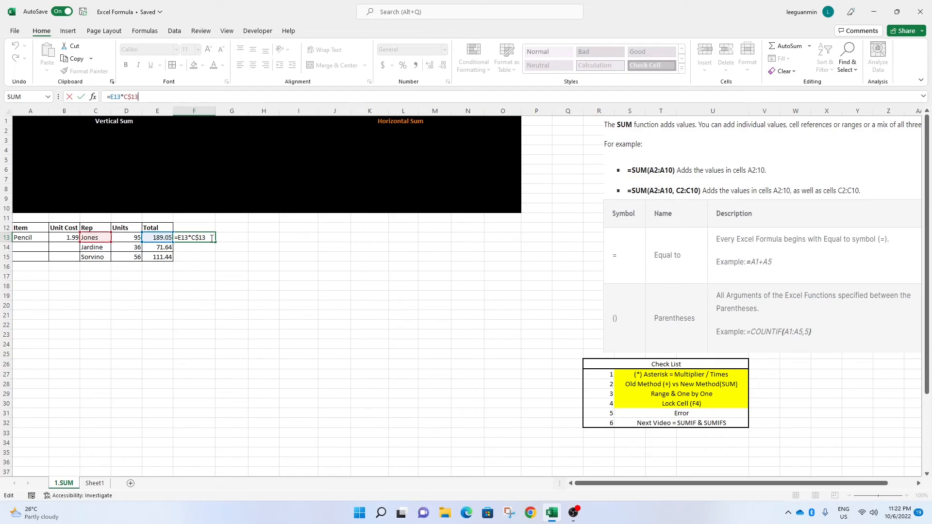
Highlight the checklist item Error with yellow fill.
click(677, 414)
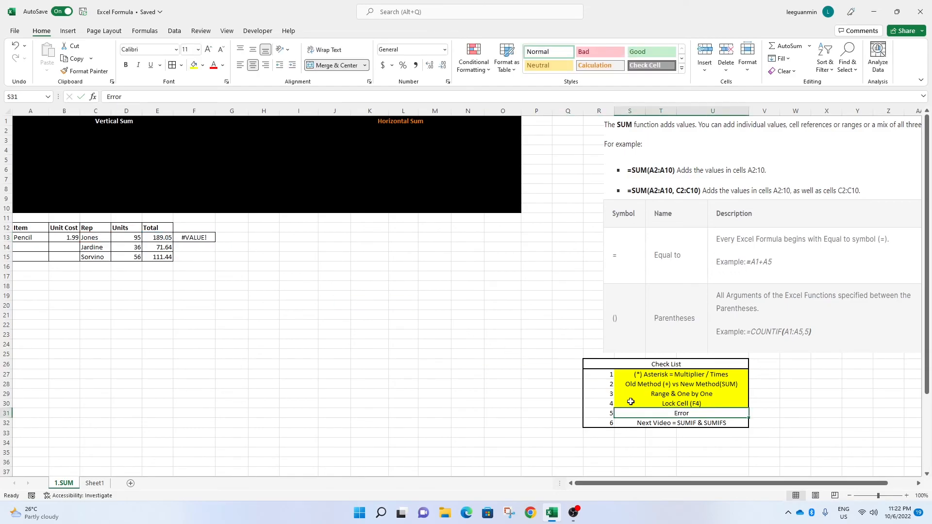
click(194, 68)
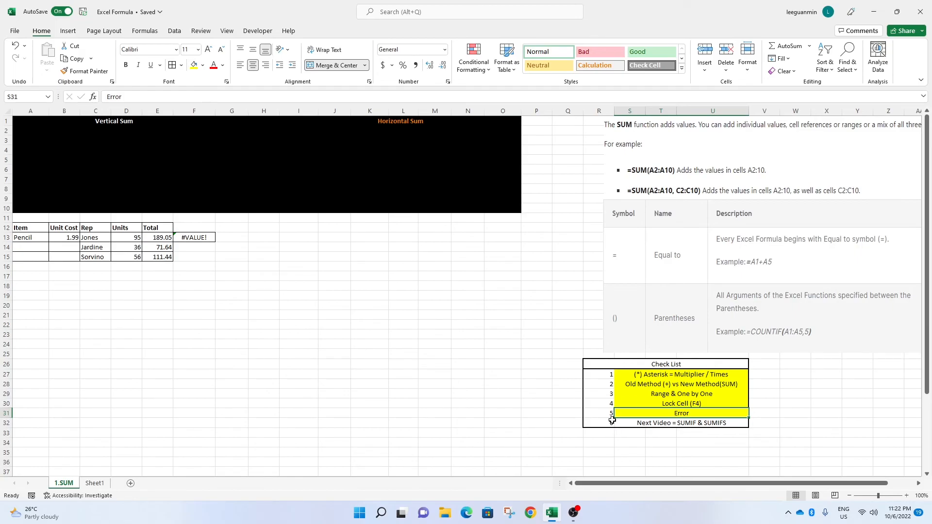